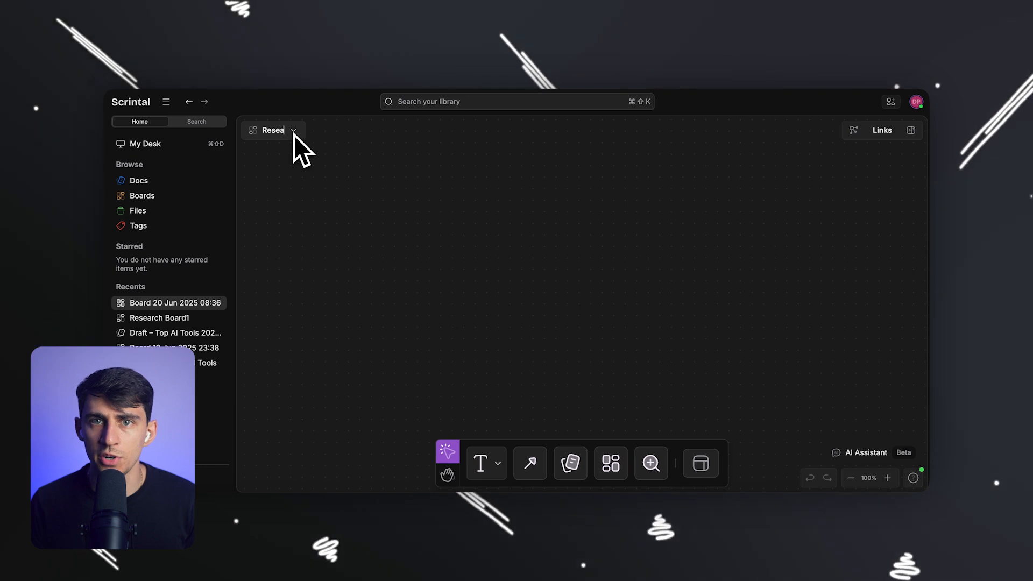
Name the board Research Board and place an empty text block in the upper middle of its canvas.
text(oard)
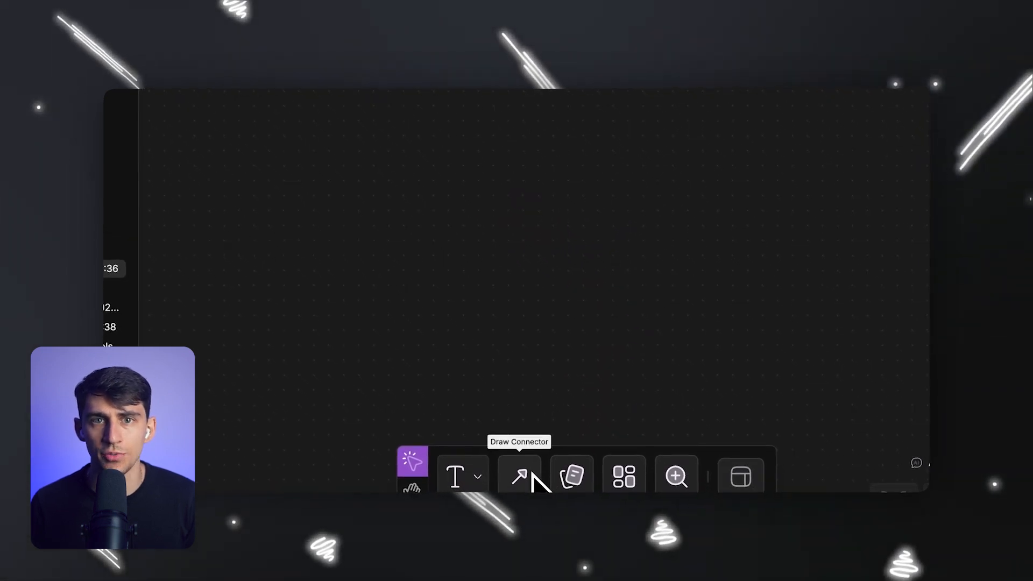
click(471, 480)
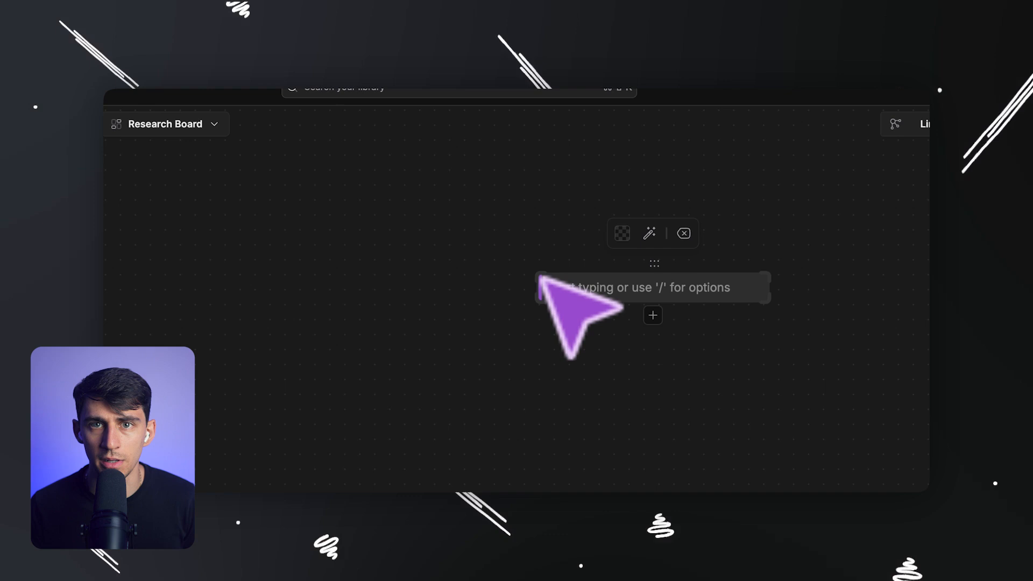
drag(654, 263, 543, 209)
click(517, 237)
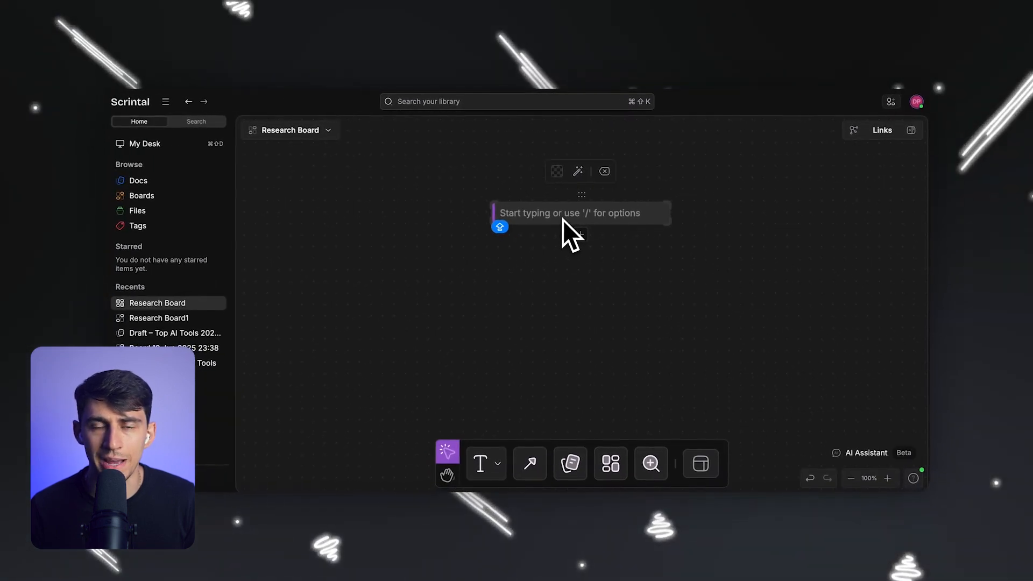
Enter Best AI Tools 2025 in the empty text block.
text(Best)
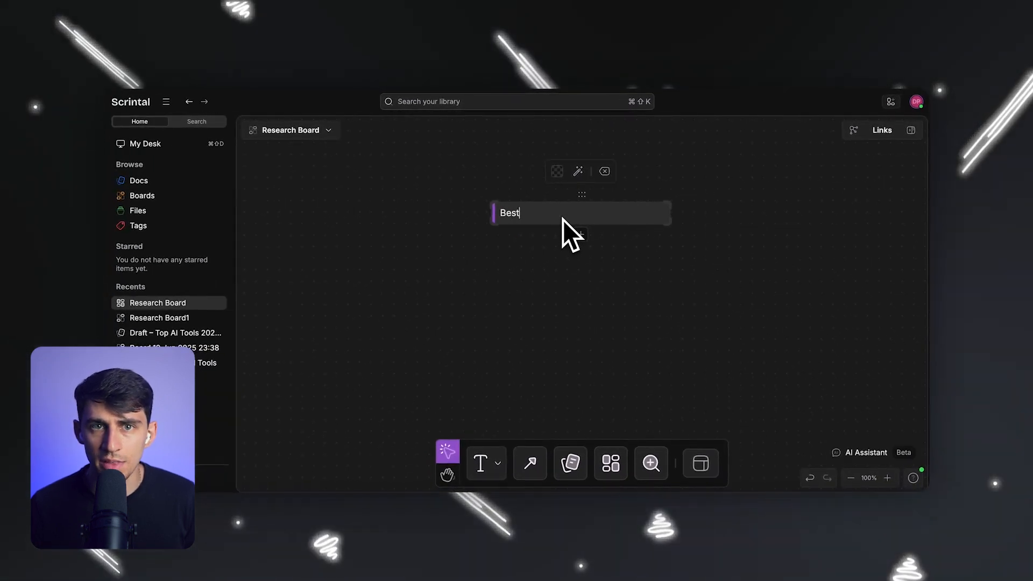
text( AI)
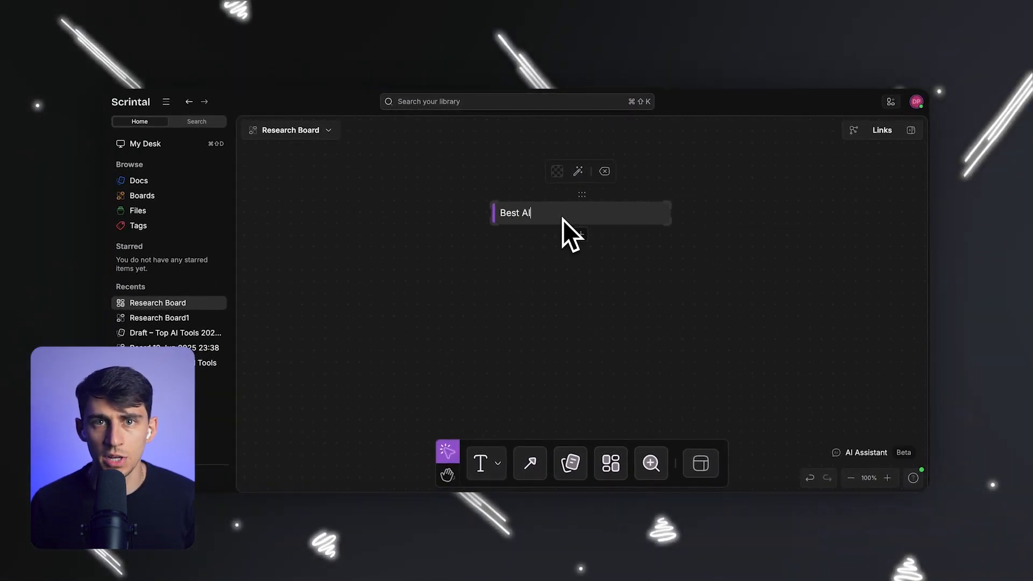
text( To)
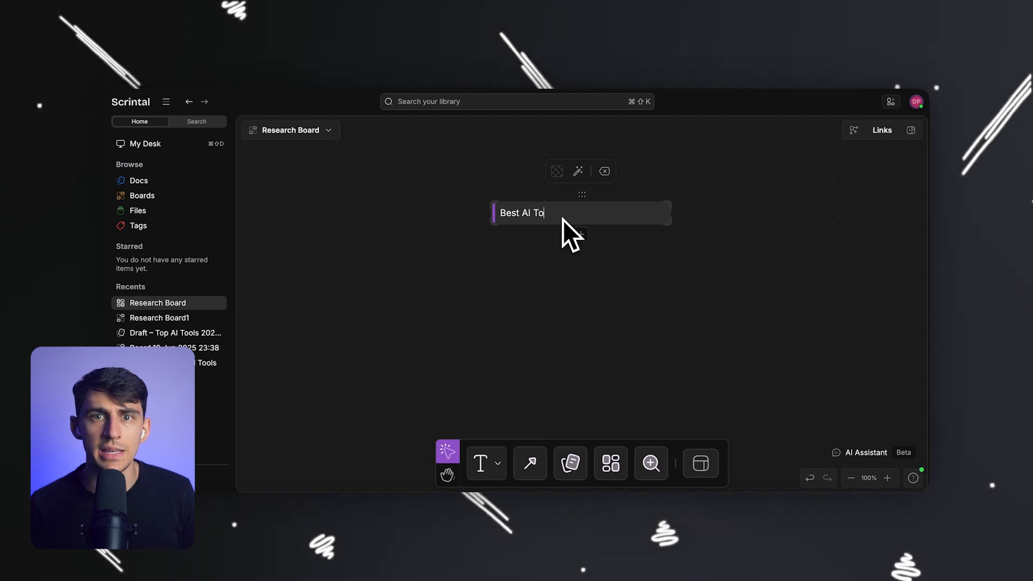
text(ols 202)
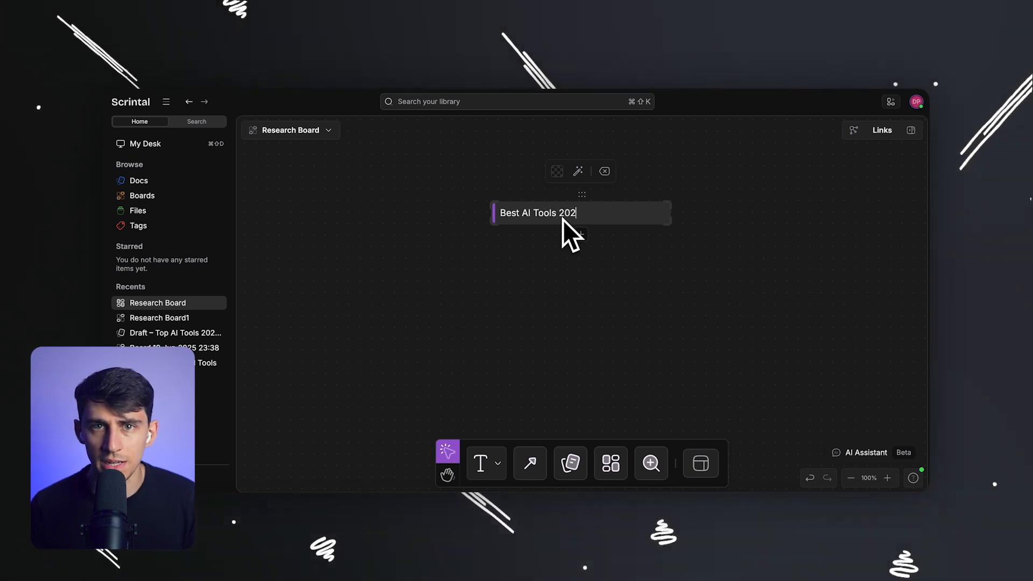
text(5)
click(629, 284)
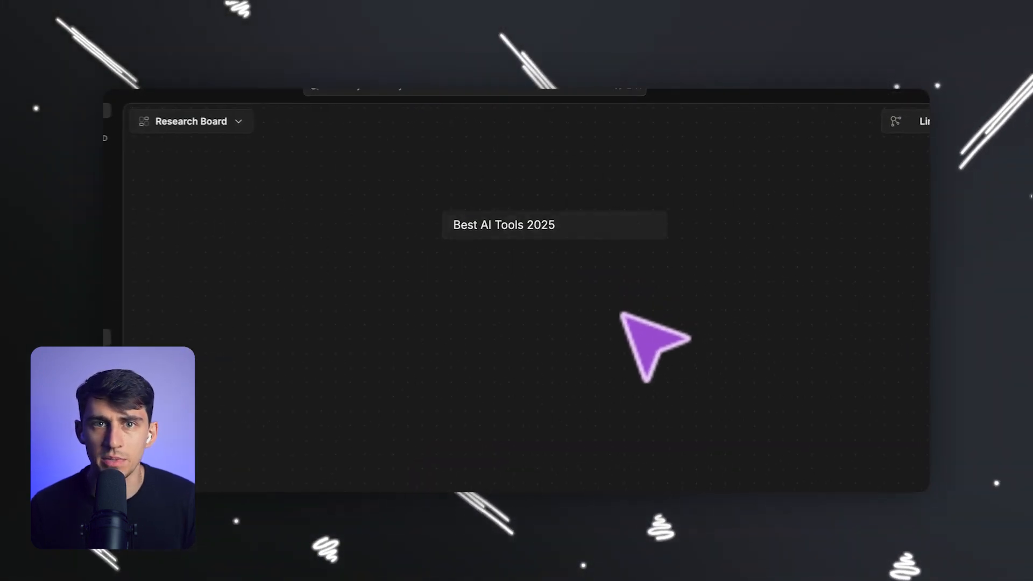
Color the Best AI Tools 2025 block blue.
click(592, 234)
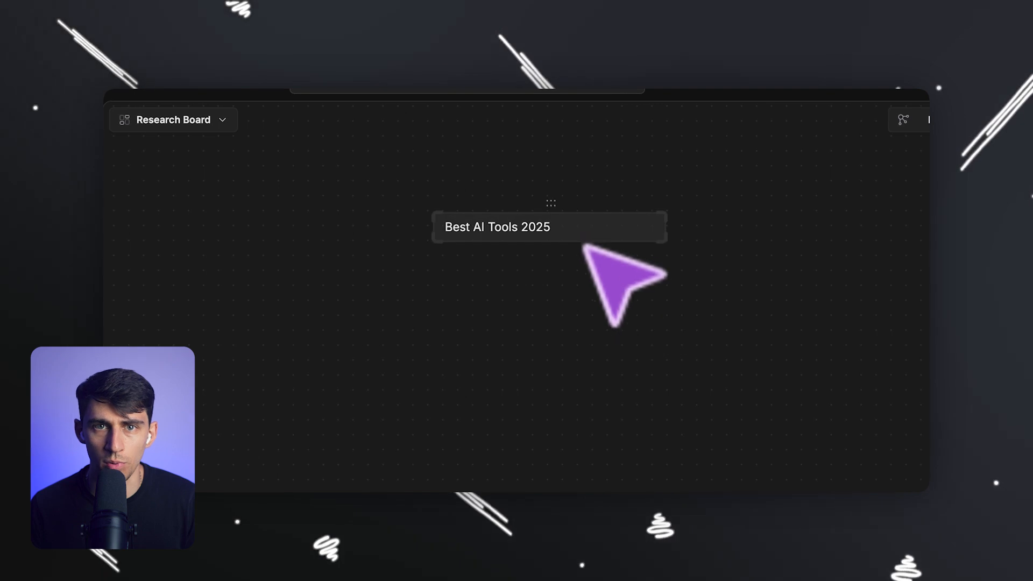
click(543, 241)
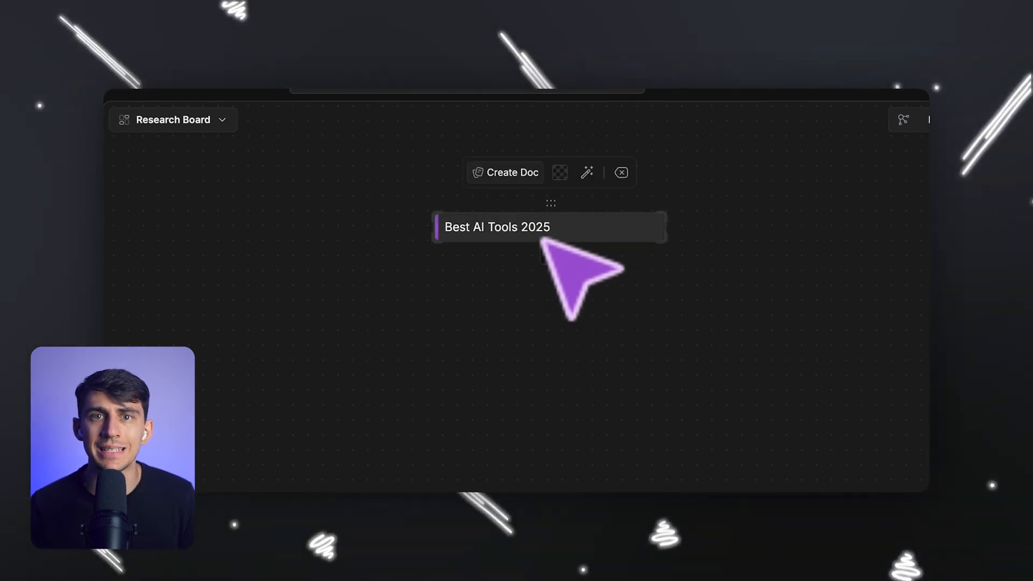
click(561, 179)
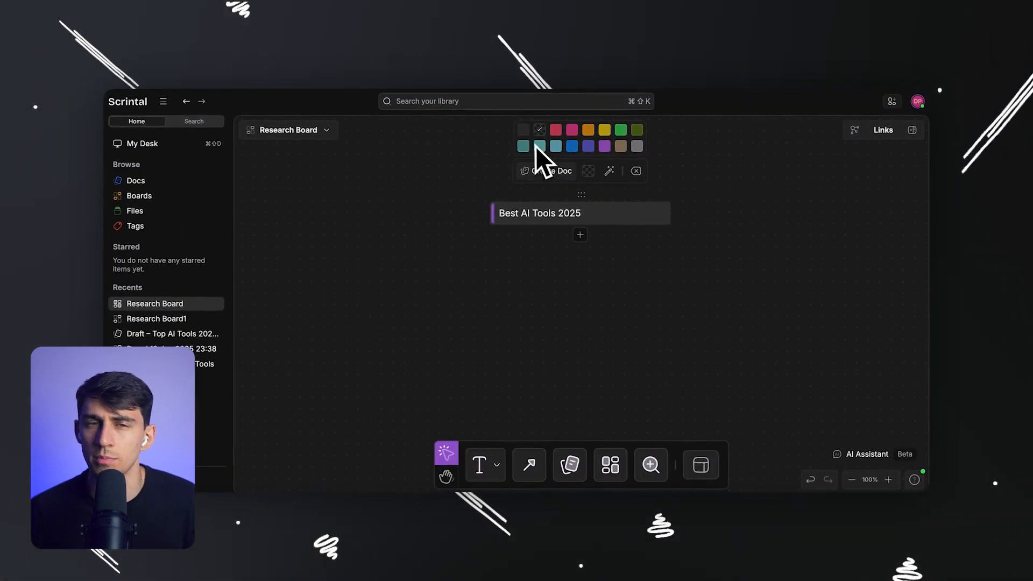
click(572, 146)
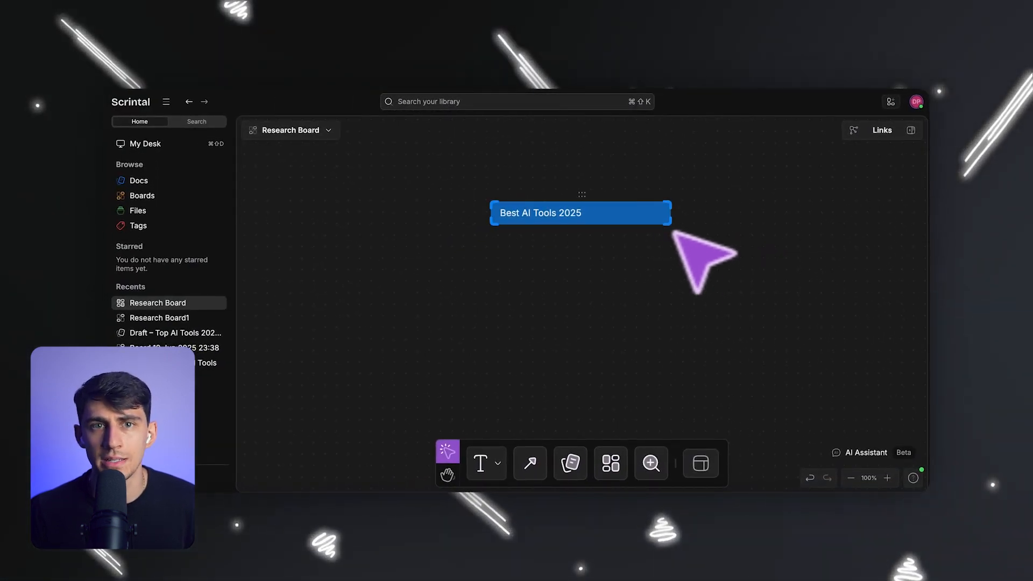
Add a second row beneath the Best AI Tools 2025 text and bring up its slash insert options.
click(592, 218)
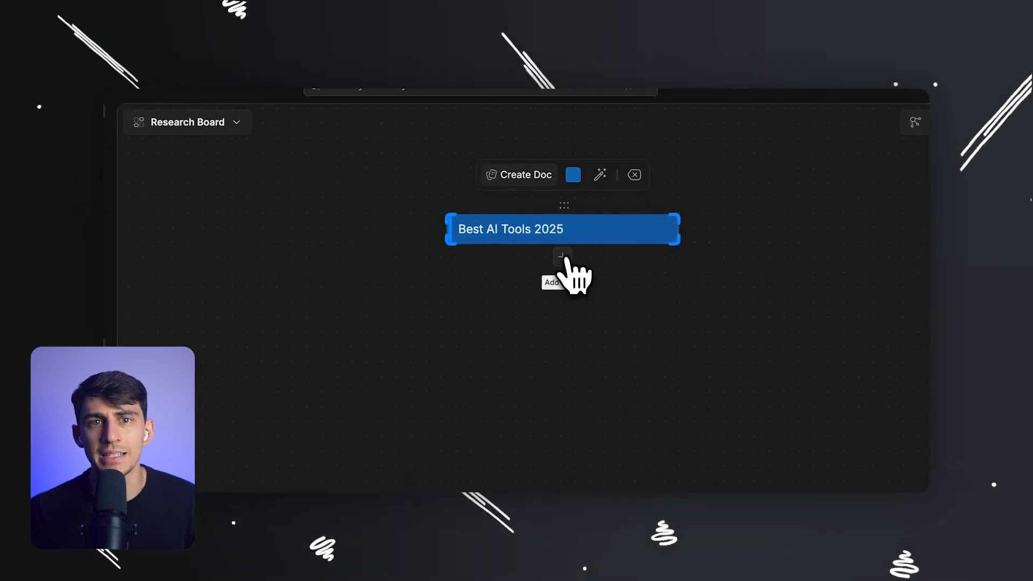
click(562, 256)
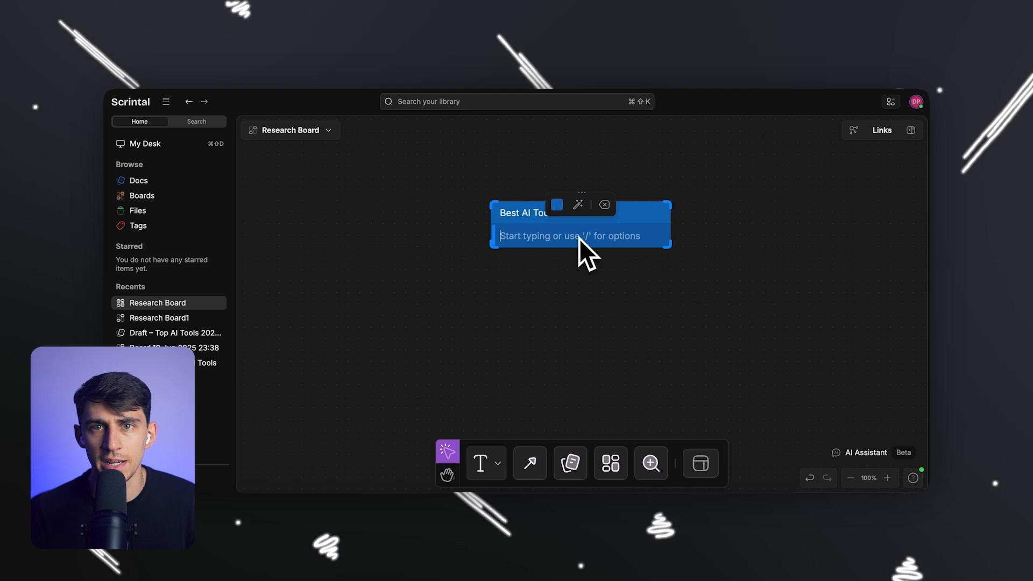
text(/)
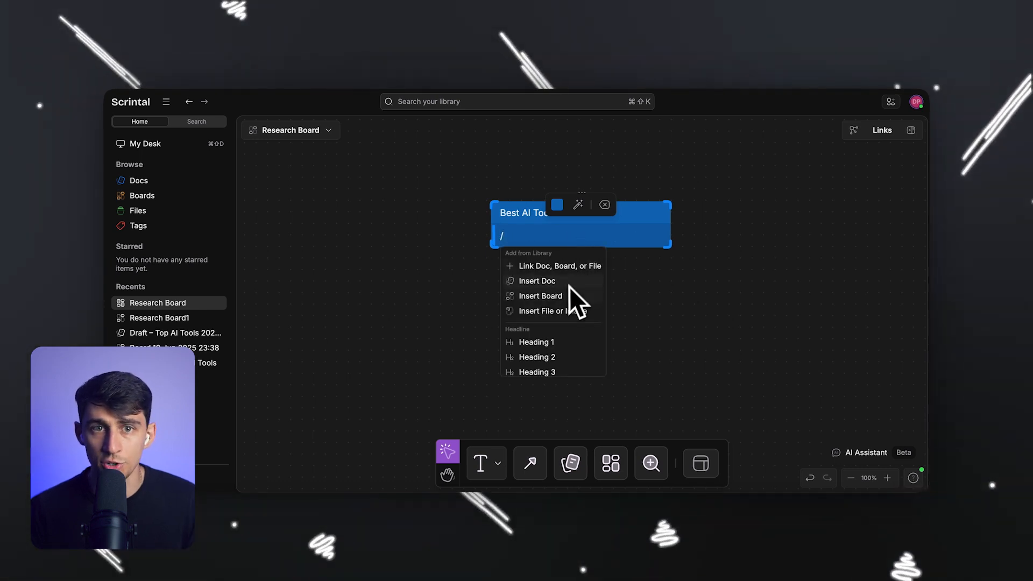
Look through the slash options for library items, headings, formatting, uploads and media, and dates.
scroll(565, 294, down, 1)
scroll(565, 294, down, 4)
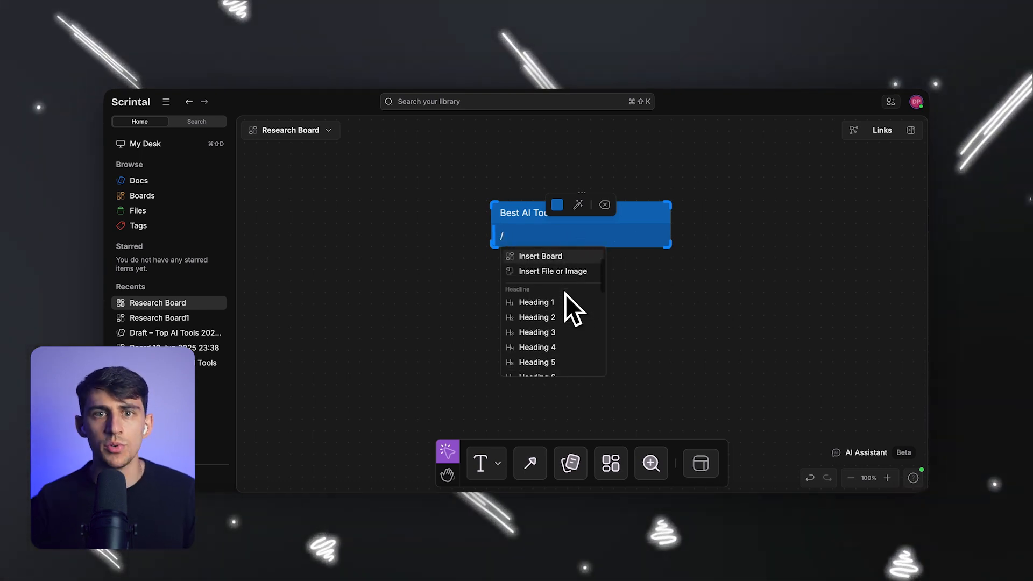
scroll(565, 294, up, 4)
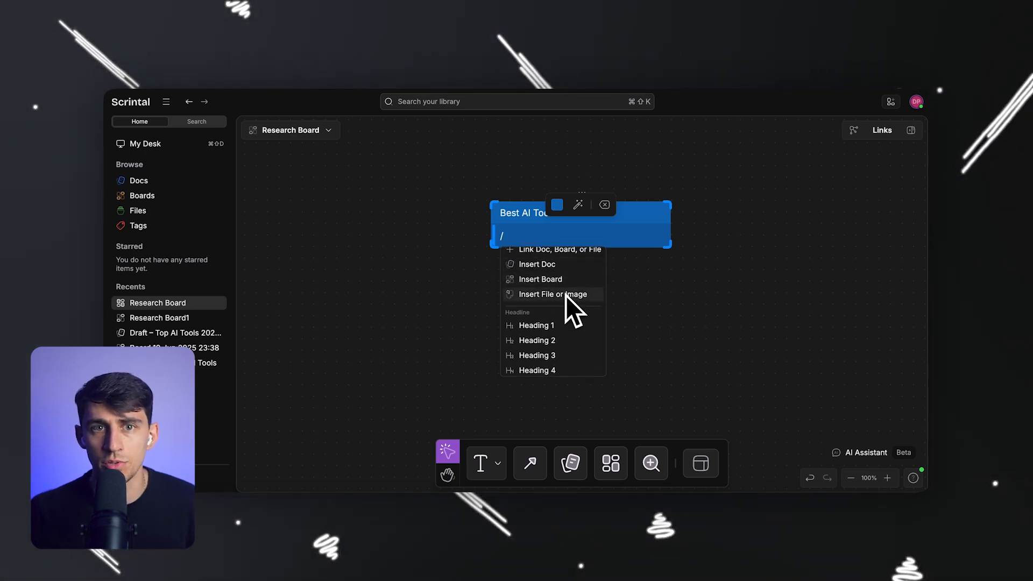
scroll(566, 295, down, 5)
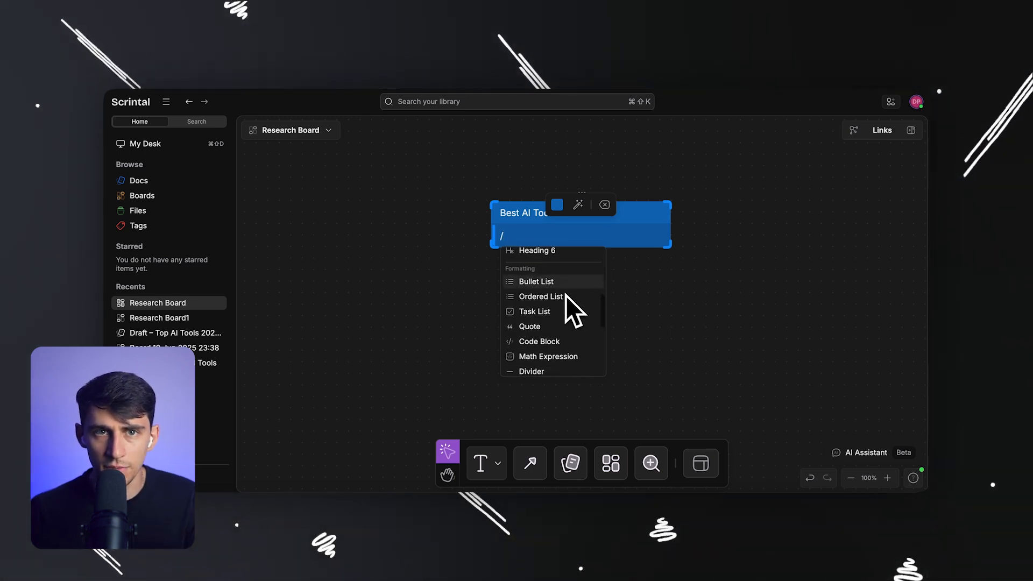
scroll(566, 295, down, 3)
scroll(560, 344, down, 2)
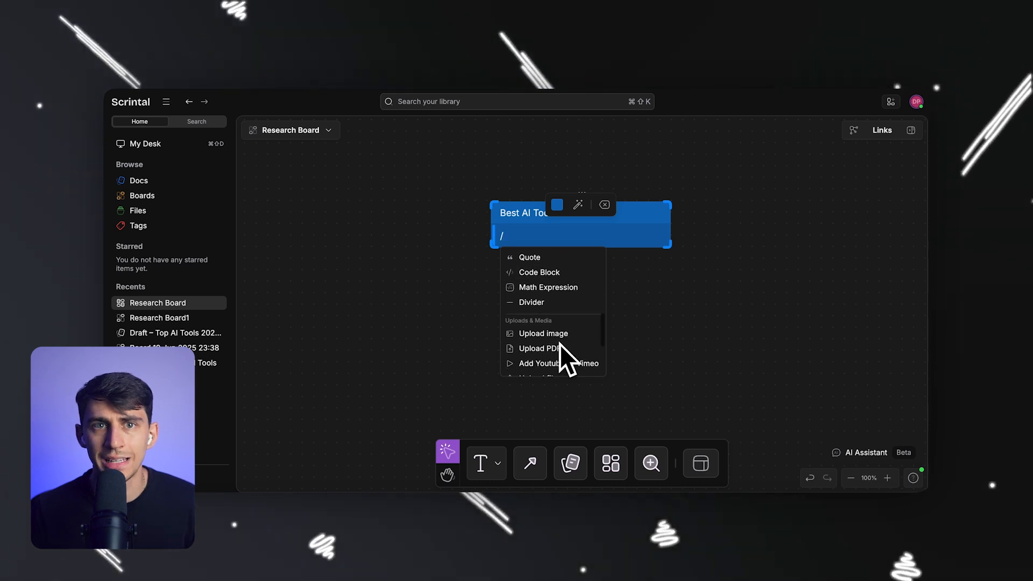
scroll(560, 344, down, 4)
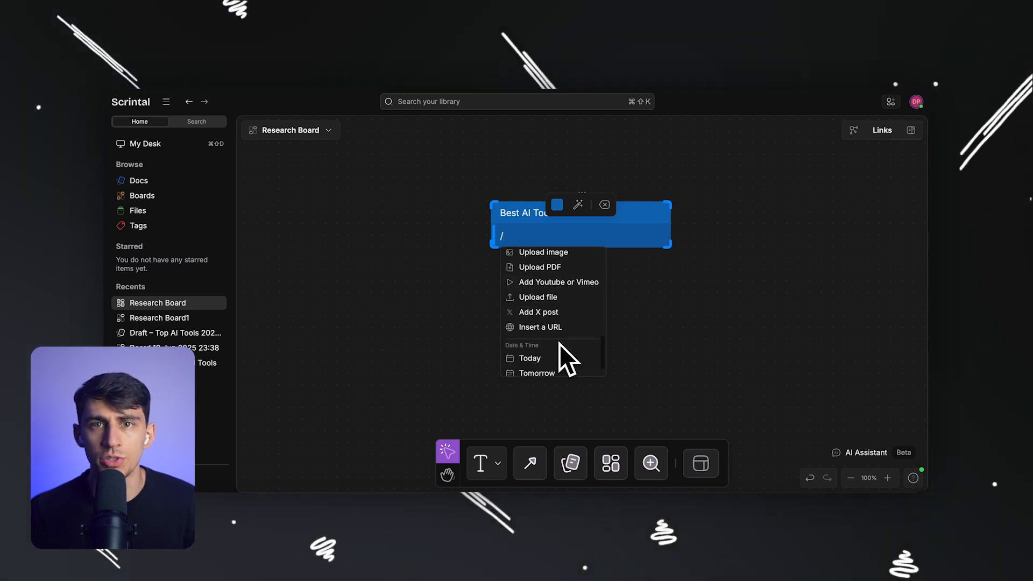
scroll(559, 344, down, 1)
scroll(559, 343, up, 5)
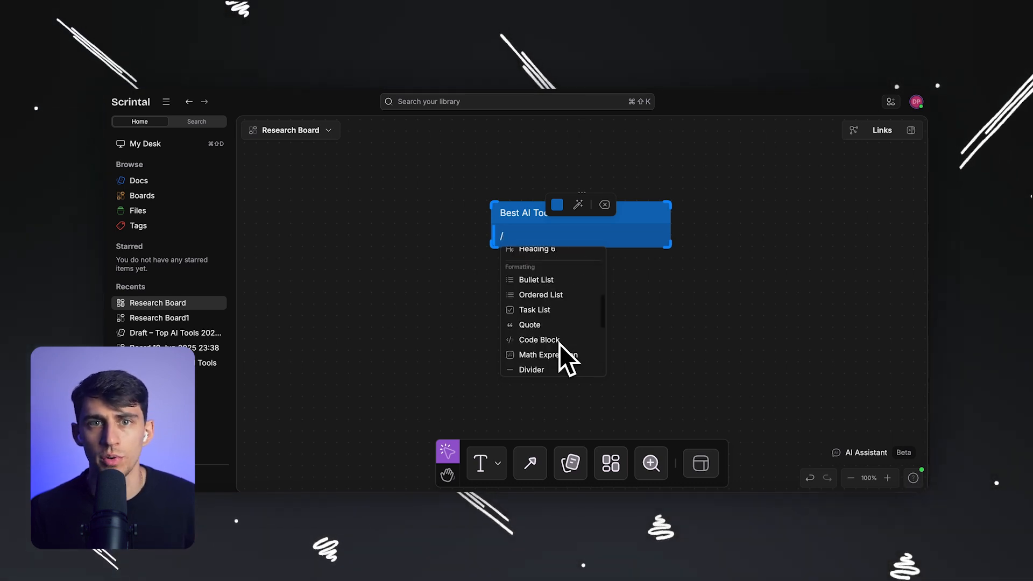
scroll(560, 344, up, 3)
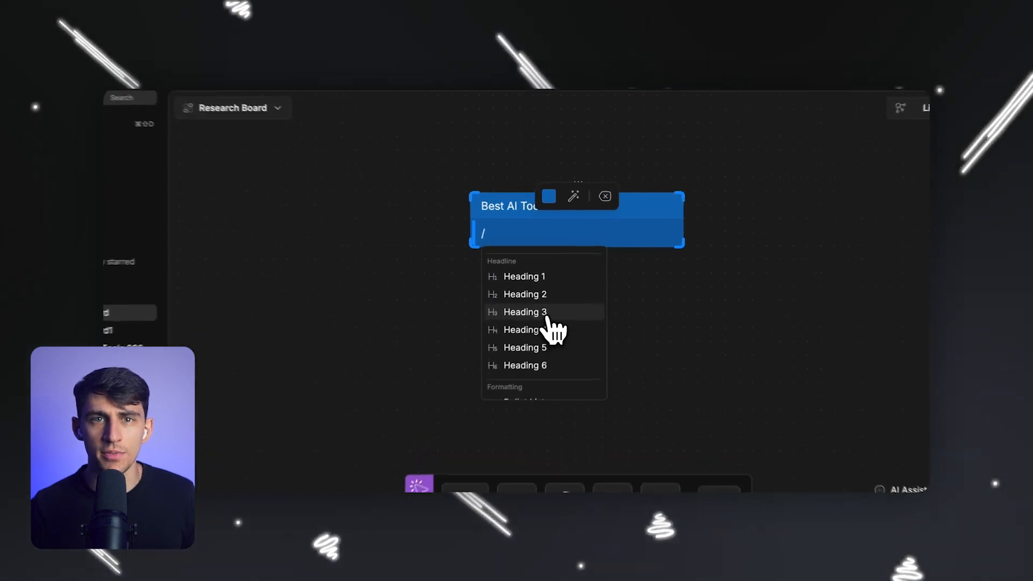
Format the new row as Heading 3 with the text Deep Dive.
click(547, 316)
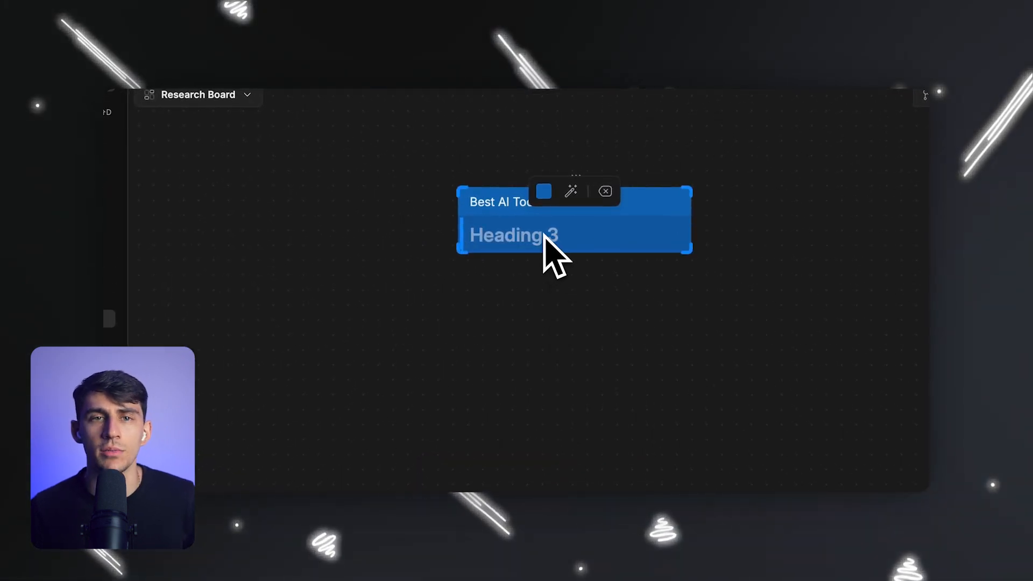
text(D)
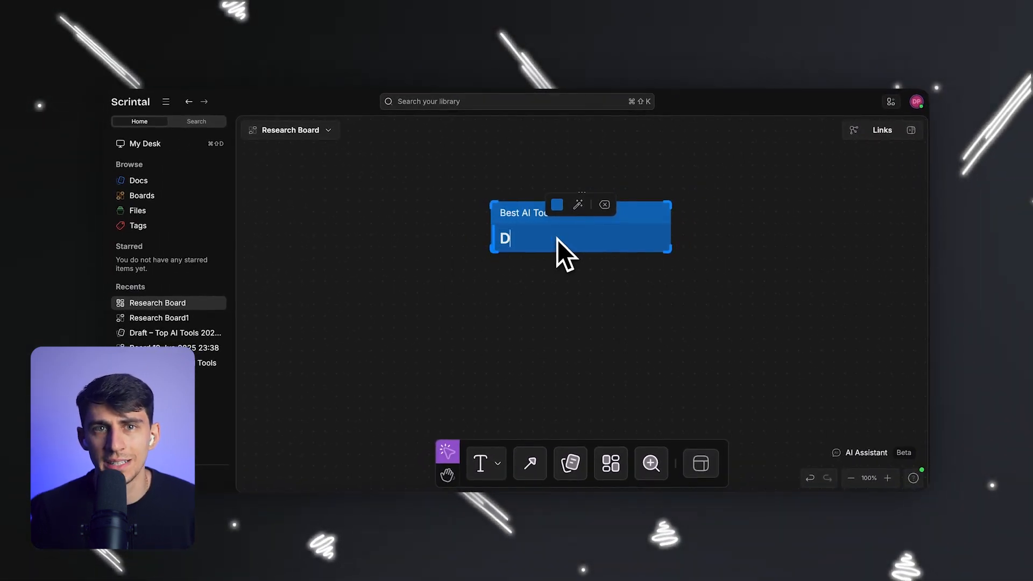
text(eep Dive)
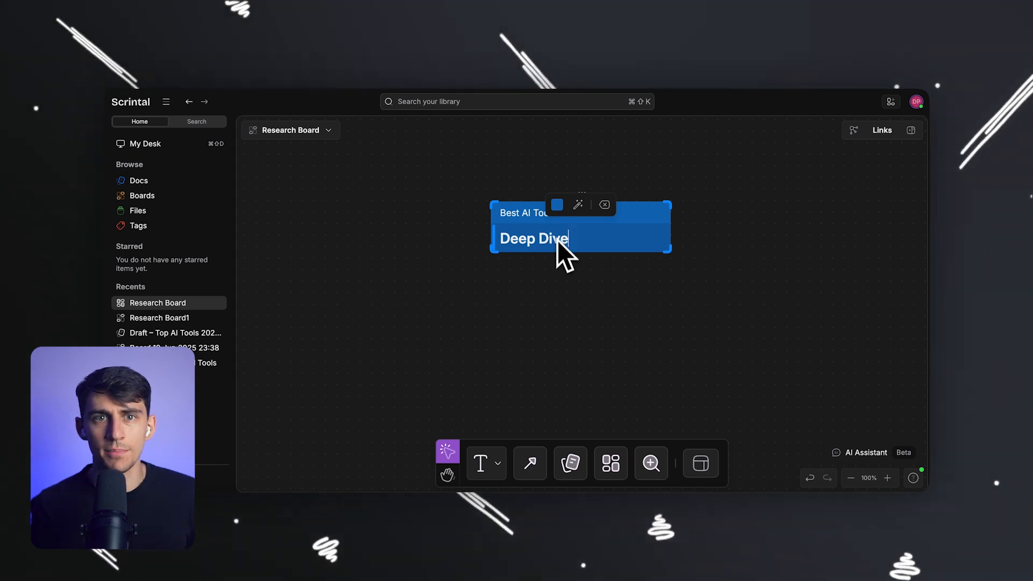
click(559, 305)
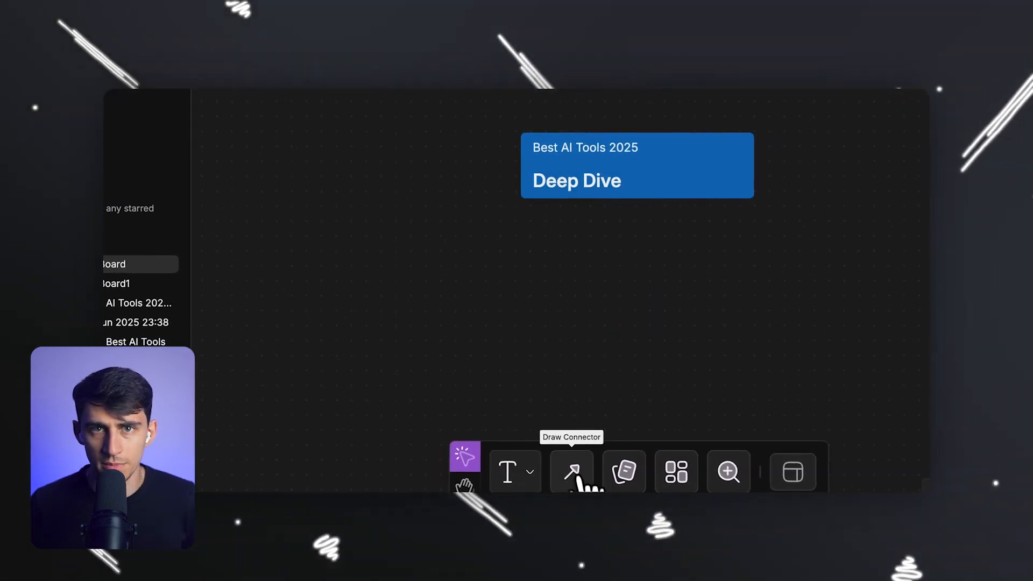
Draw a connector diagonally down and left from the blue Deep Dive block and place a new text block at its arrowhead.
click(577, 473)
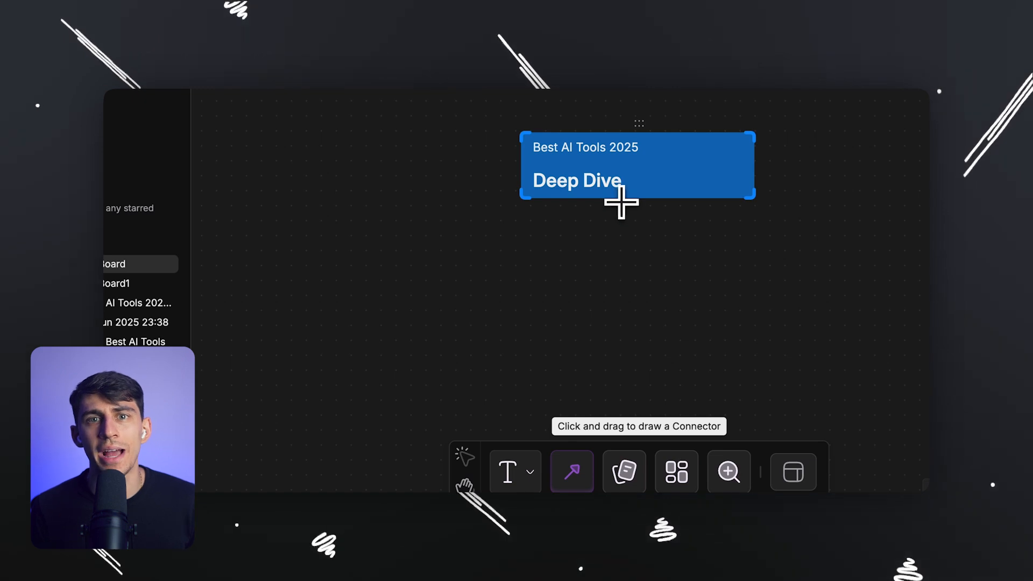
mouse_move(622, 202)
mouse_down()
mouse_move(593, 231)
mouse_move(473, 286)
mouse_up()
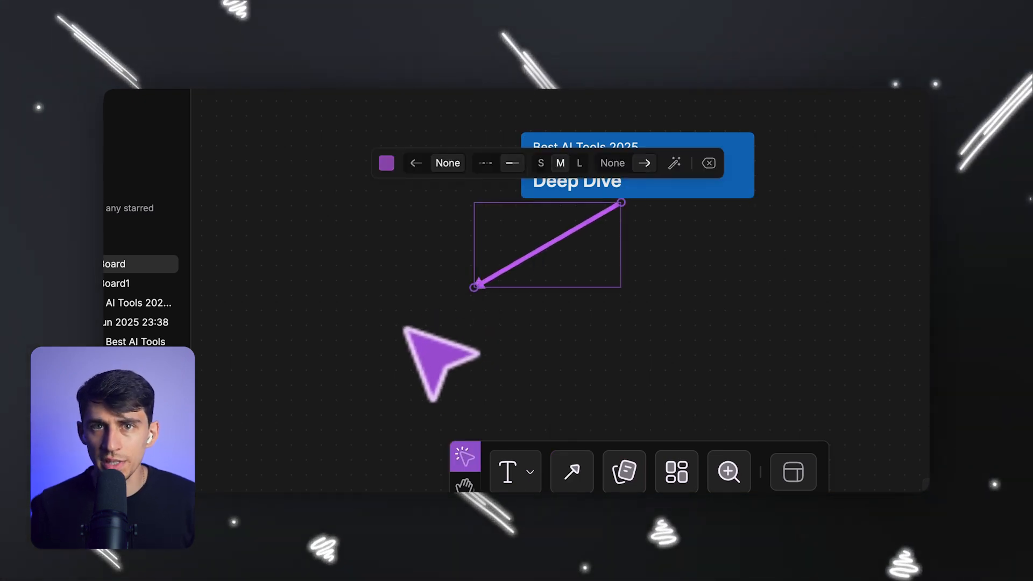
click(382, 304)
double_click(382, 304)
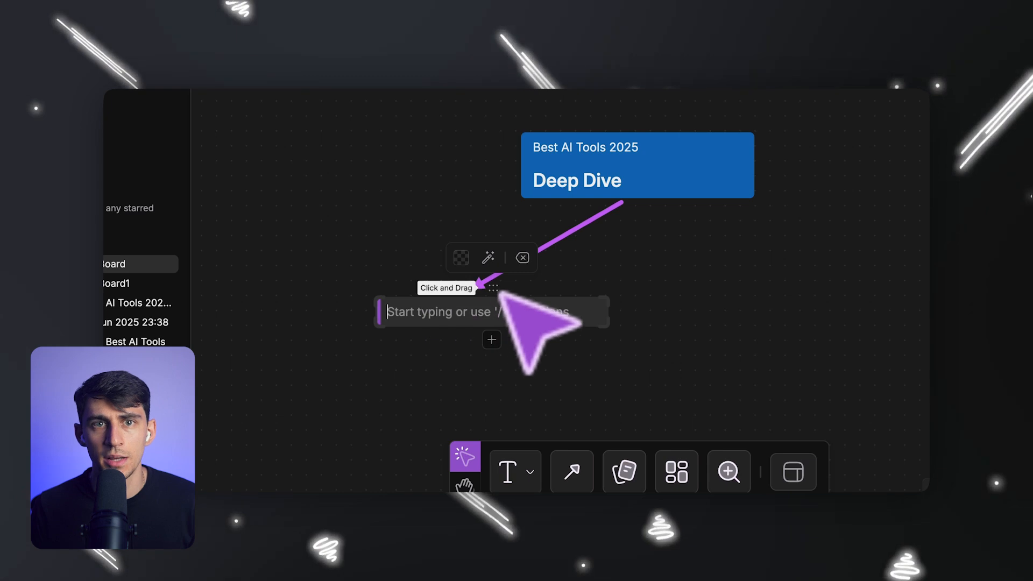
drag(502, 287, 353, 262)
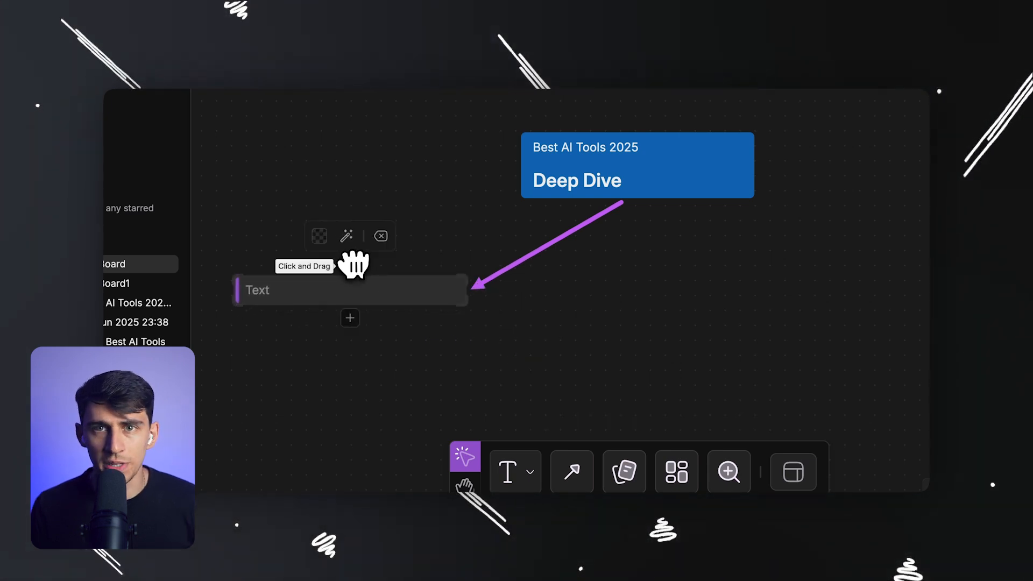
Enter January in the text block at the connector's arrowhead.
click(321, 293)
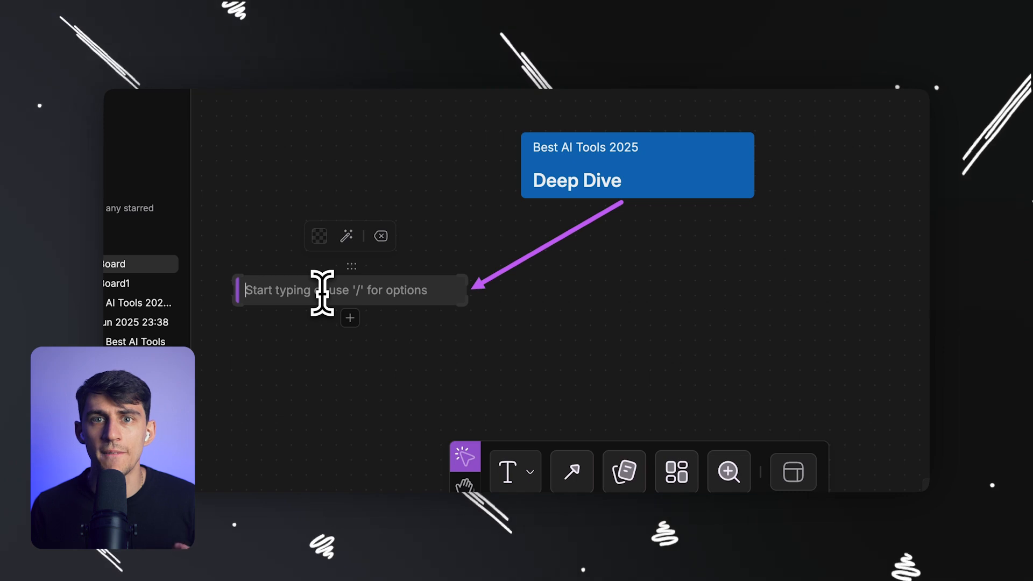
text(January)
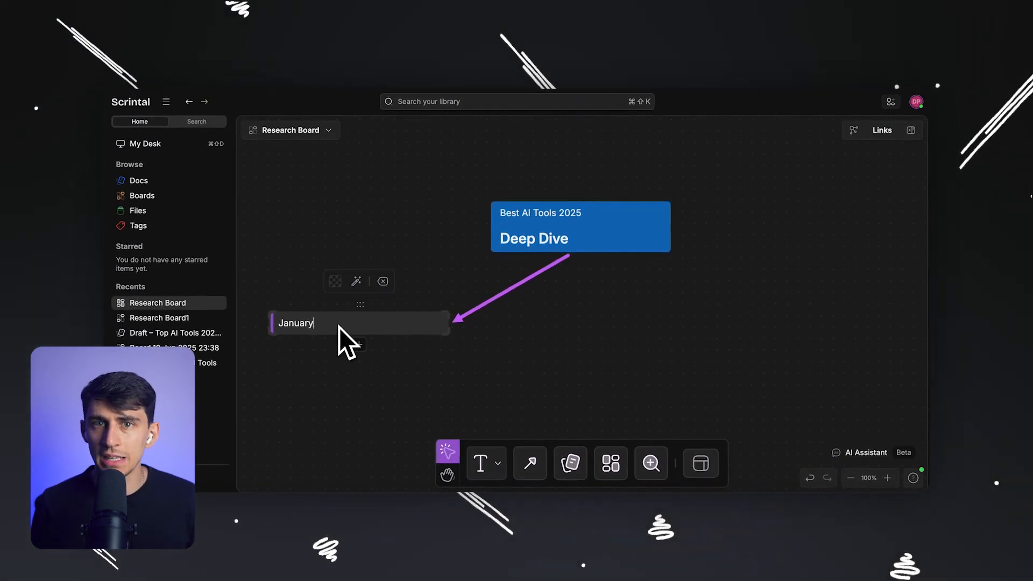
click(524, 336)
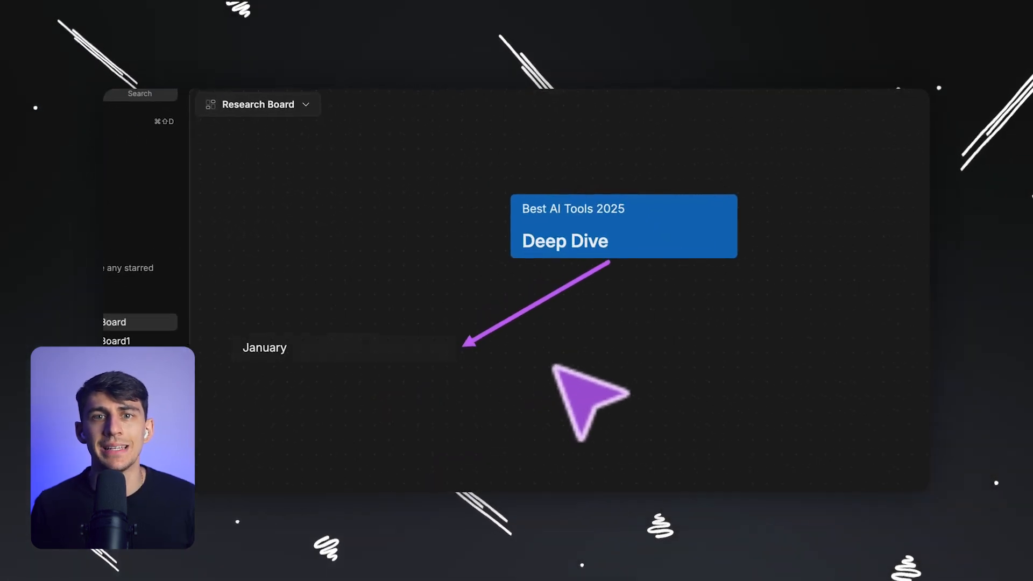
Recolour the connector between the Deep Dive block and the January block green.
click(539, 311)
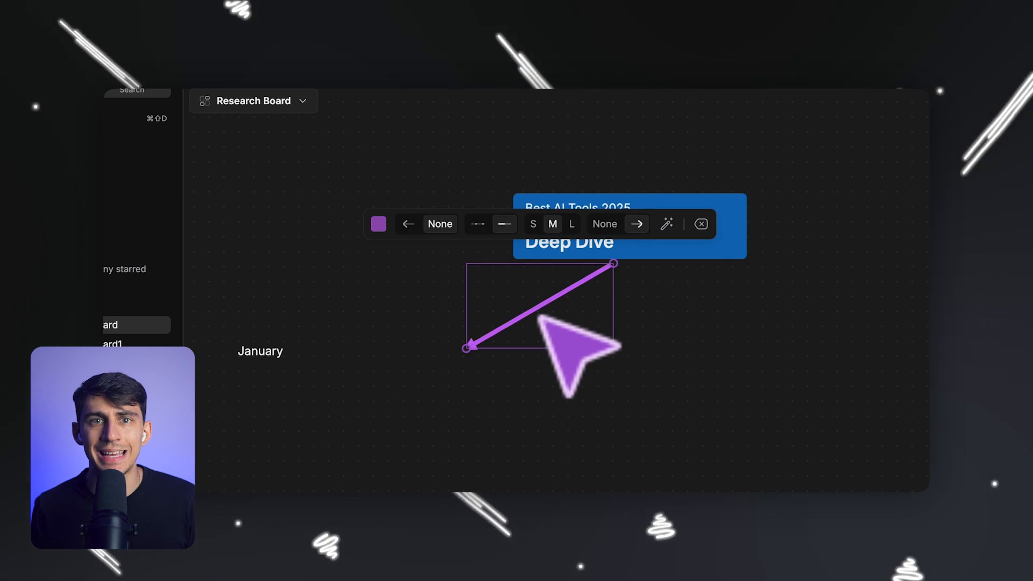
click(379, 224)
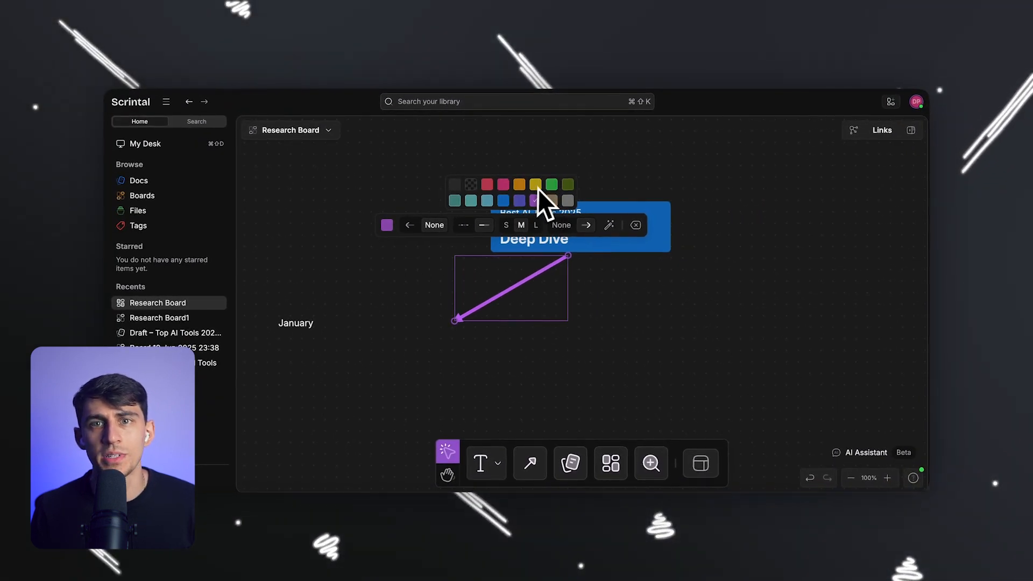
click(551, 184)
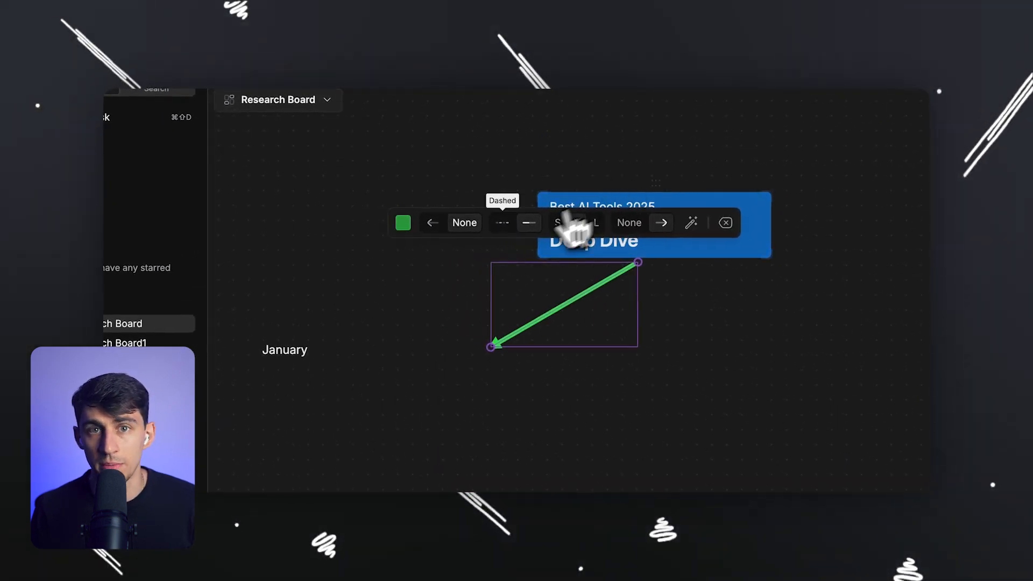
Give the January text block an orange background.
click(300, 360)
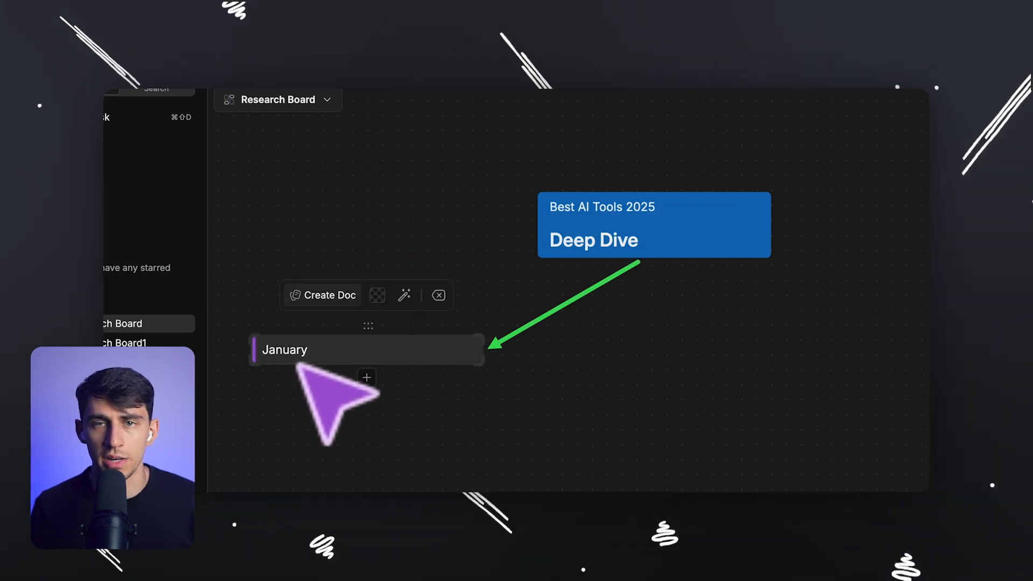
click(377, 295)
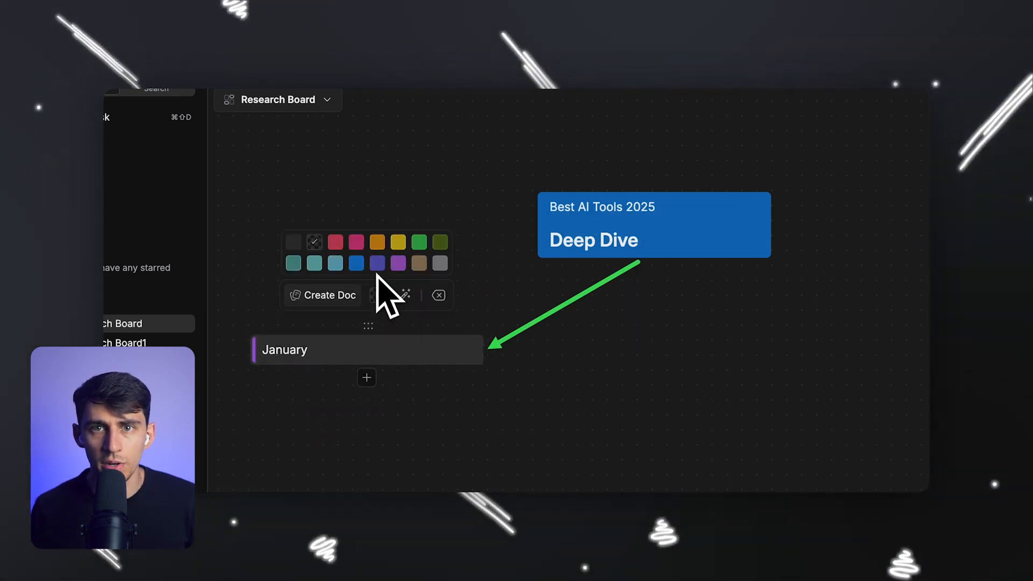
click(377, 243)
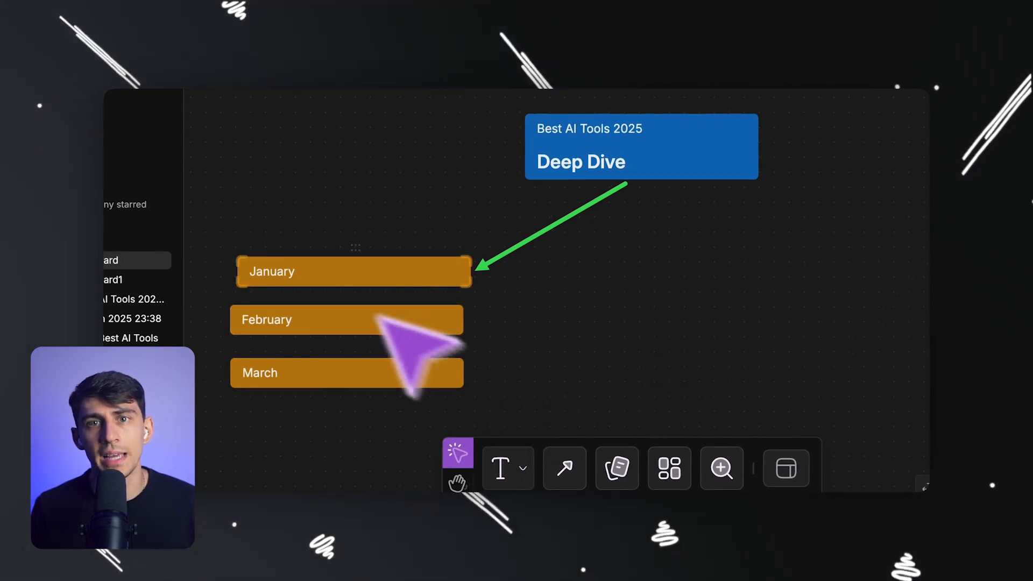
Select the January, February and March blocks together with the connector, colour the selection orange and left-align the blocks.
drag(259, 243, 567, 456)
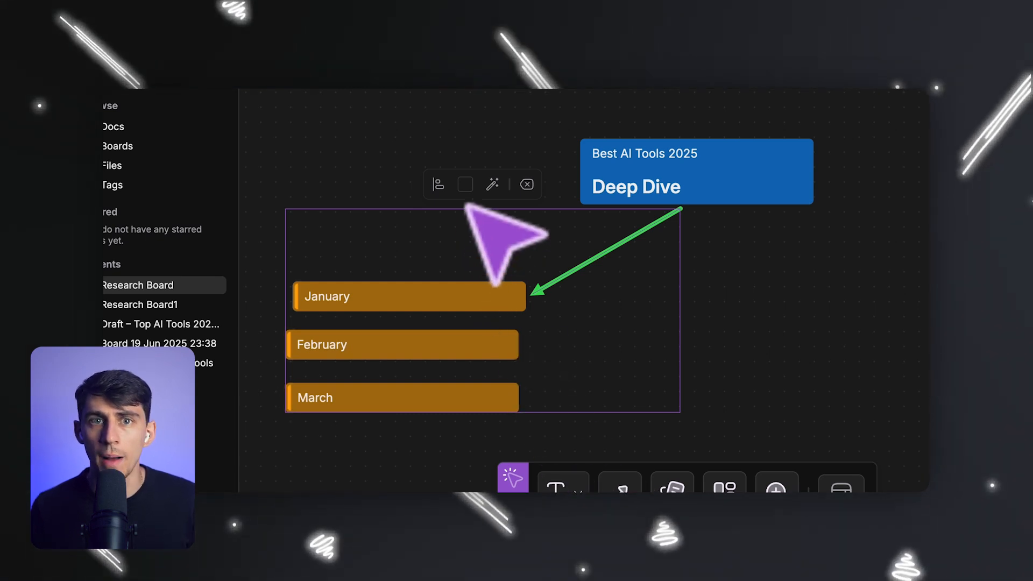
click(465, 184)
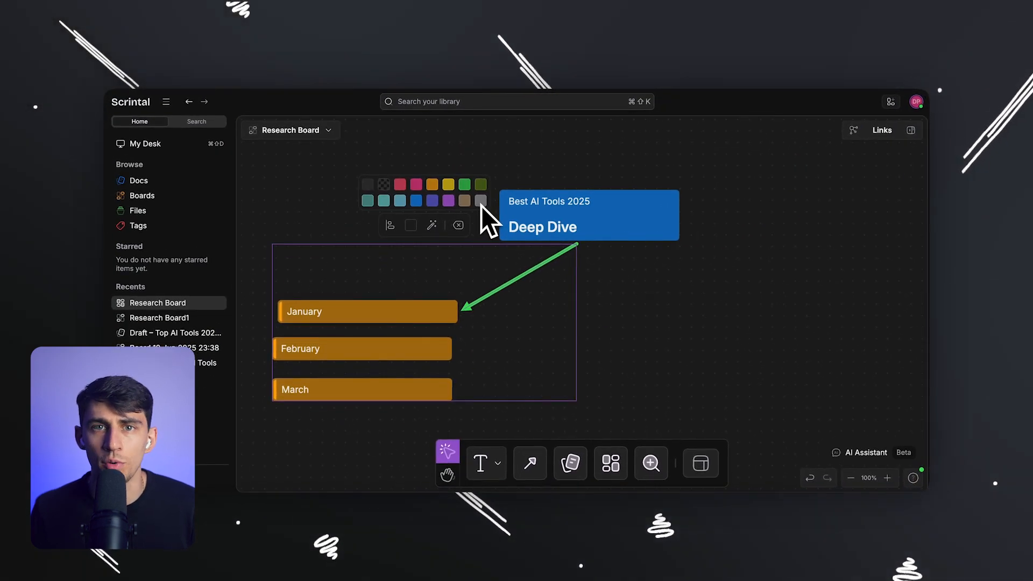
click(418, 230)
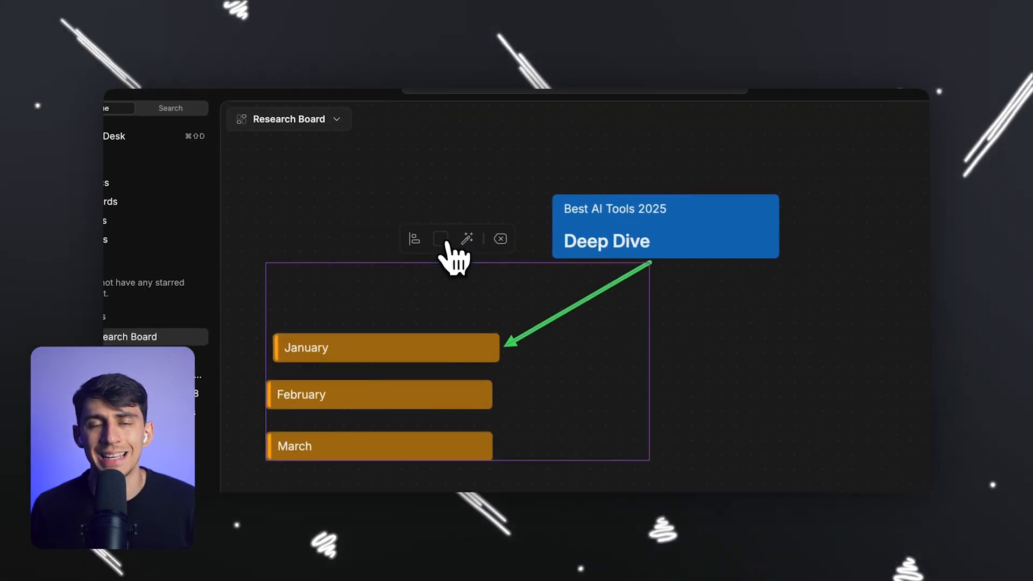
click(418, 230)
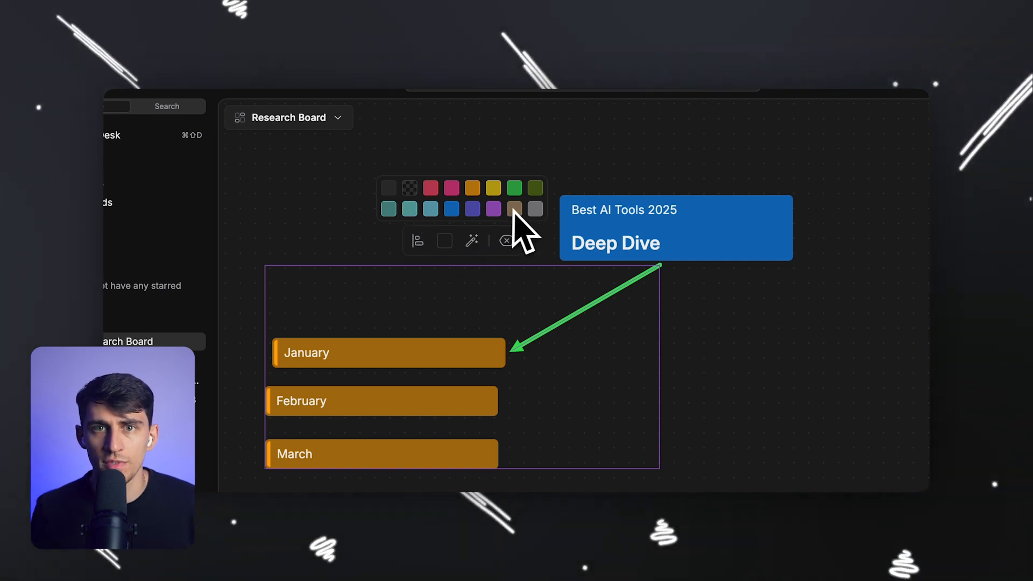
click(536, 209)
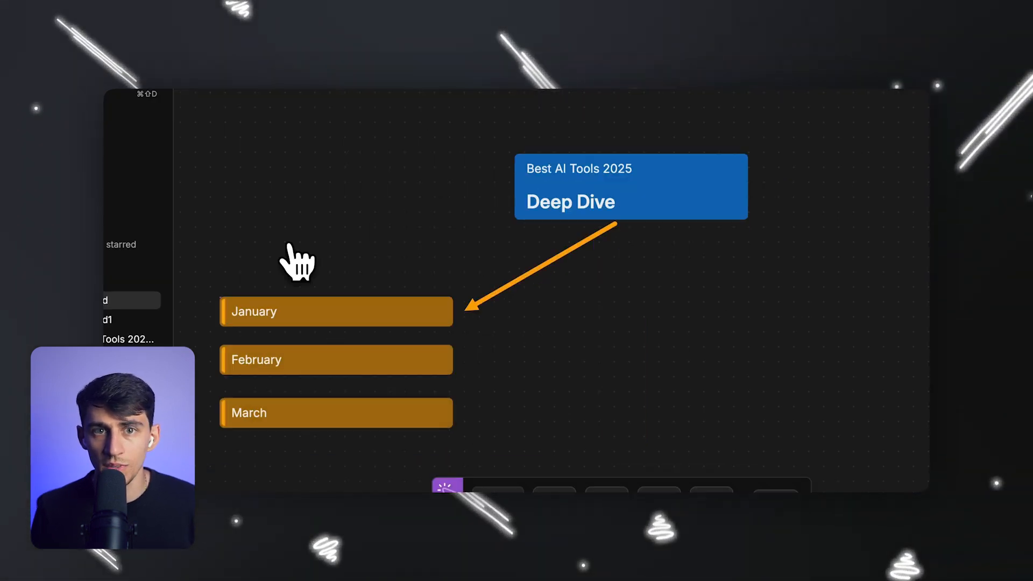
click(622, 343)
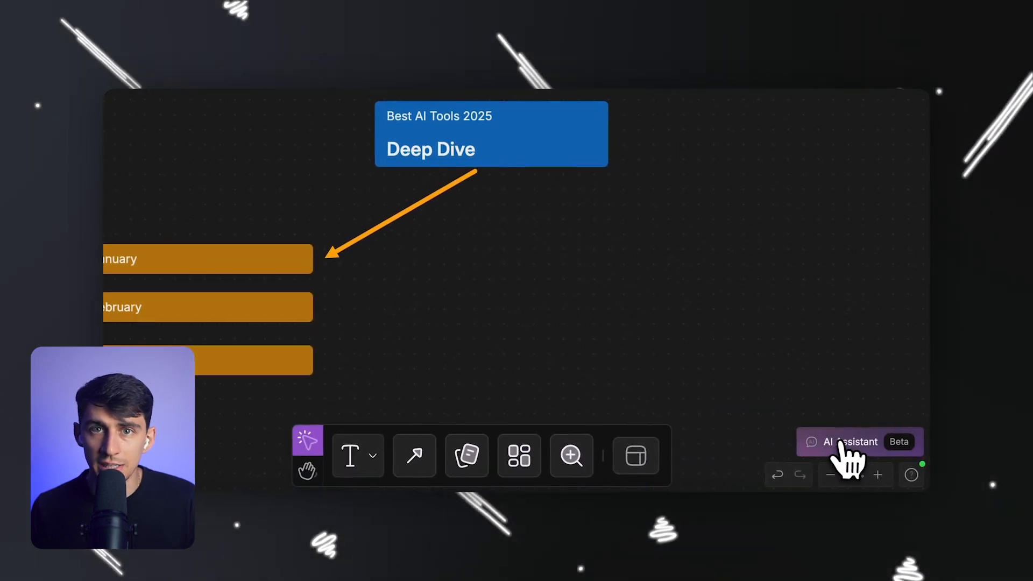
Ask the AI Assistant "Suggest Best AI tools for Q1 2025".
click(882, 457)
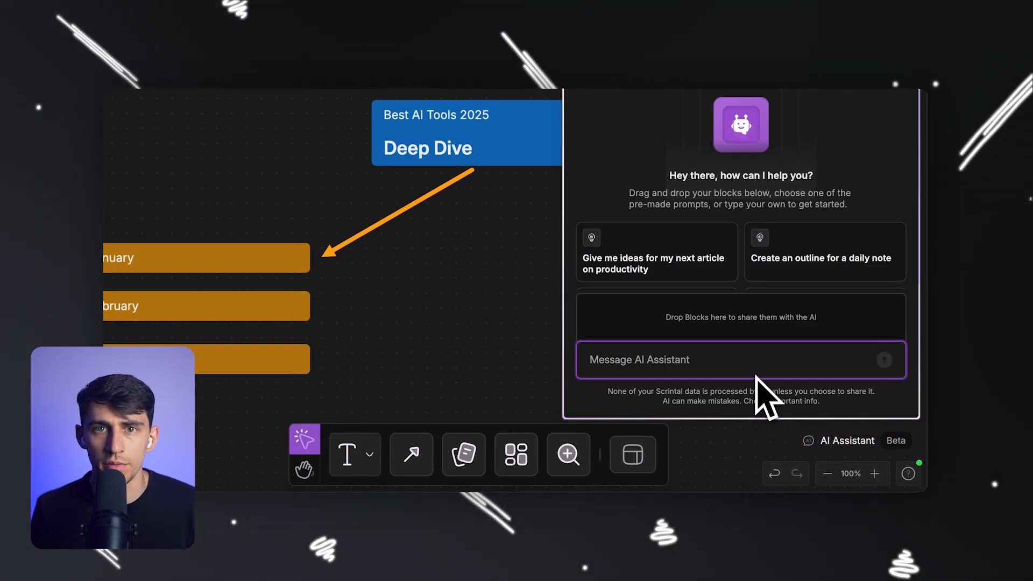
text(Suggest)
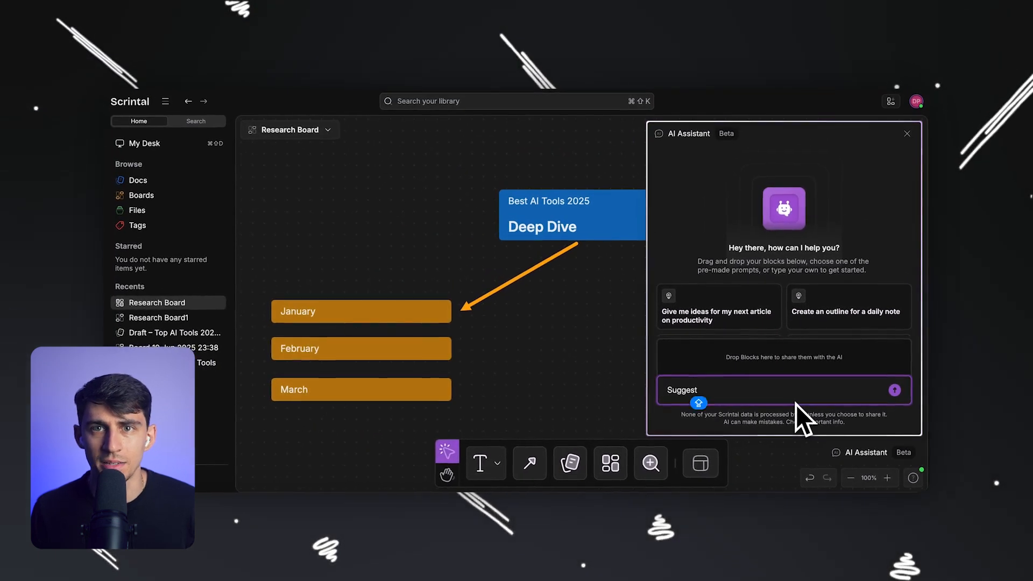
text( Best)
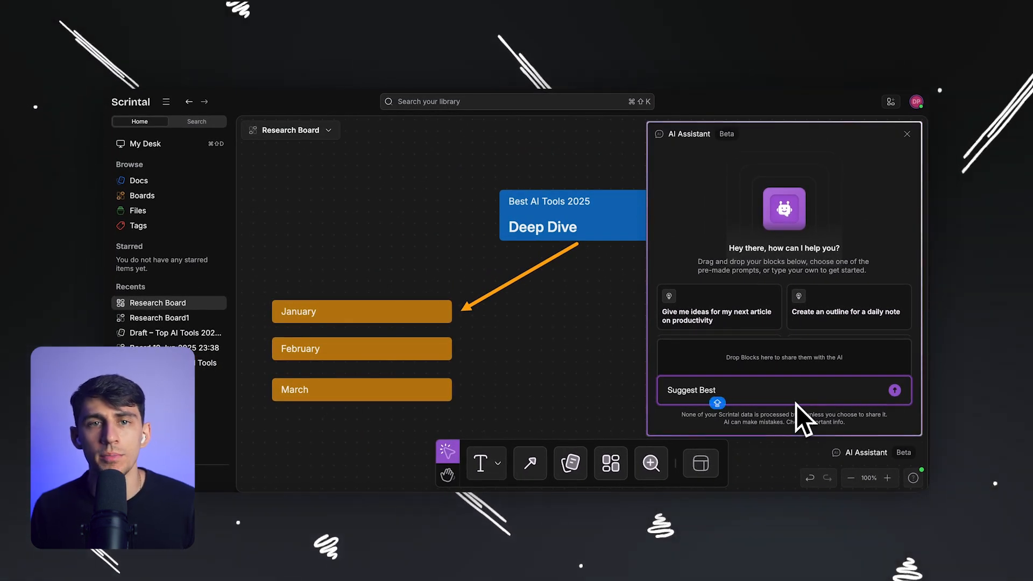
text( AI too)
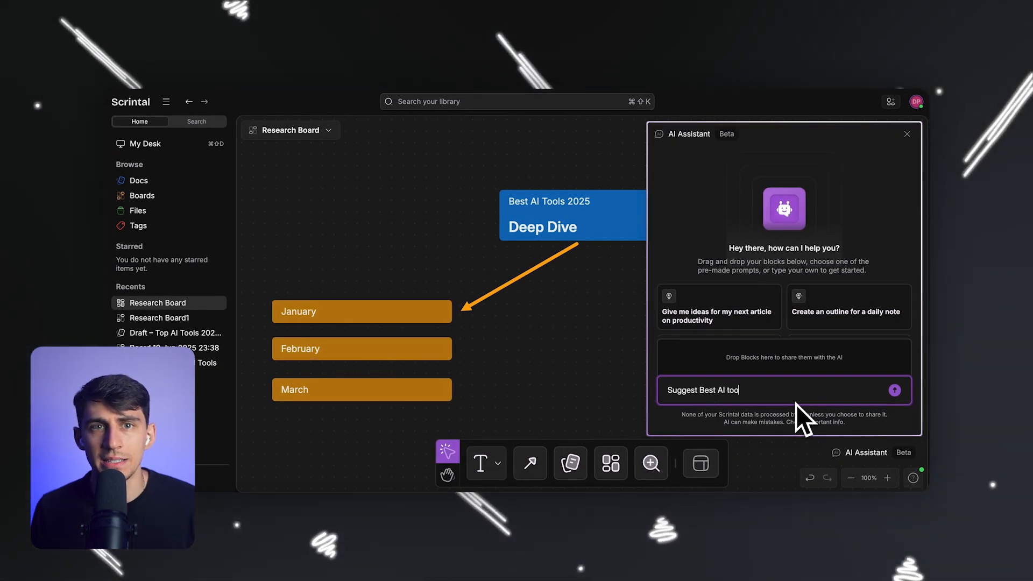
text(ls for )
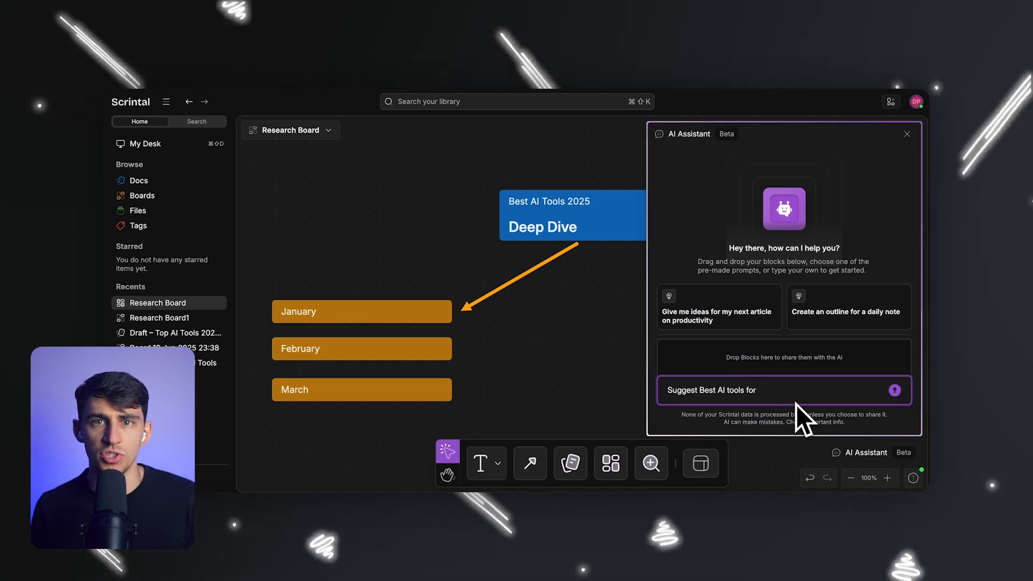
text(Q1)
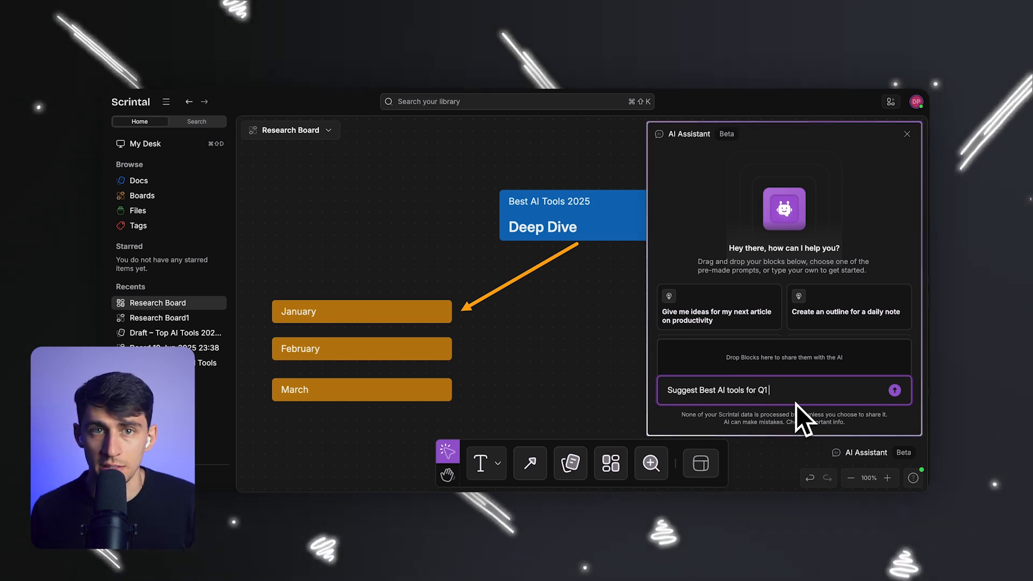
text( 2025)
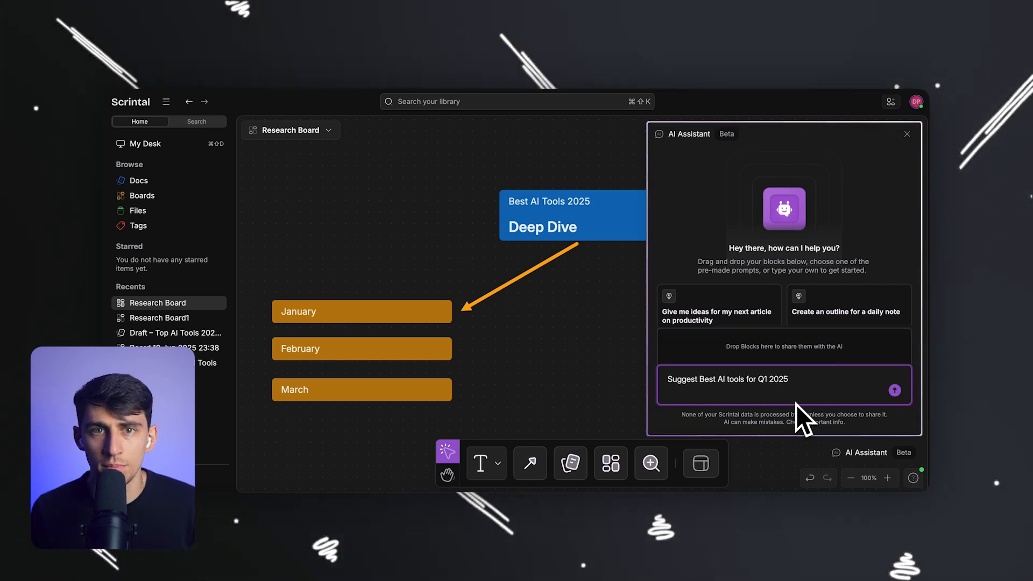
click(894, 391)
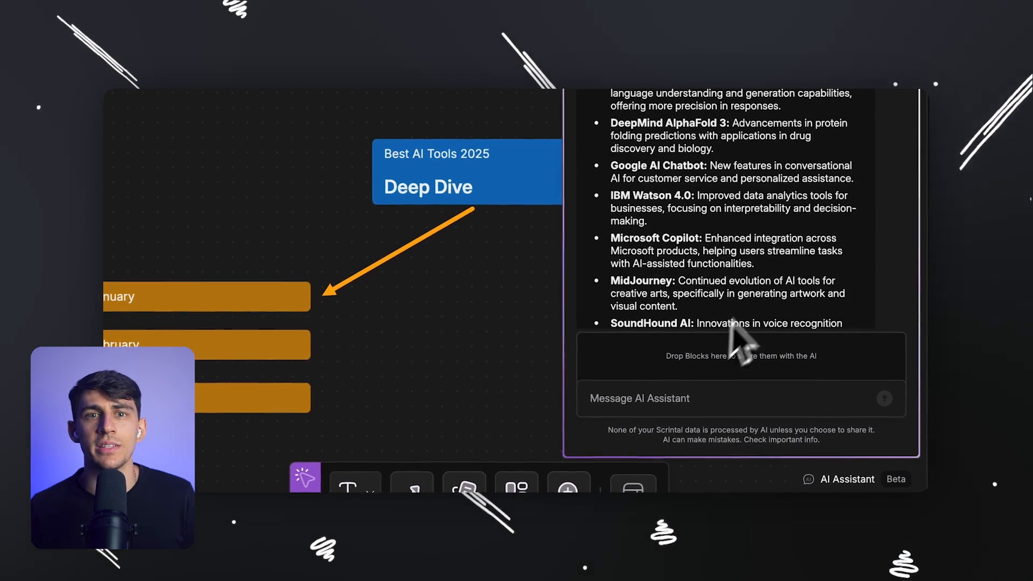
Place the assistant's Best AI Tools for Q1 2025 list on the board as a block and position it below the March block.
scroll(772, 280, up, 3)
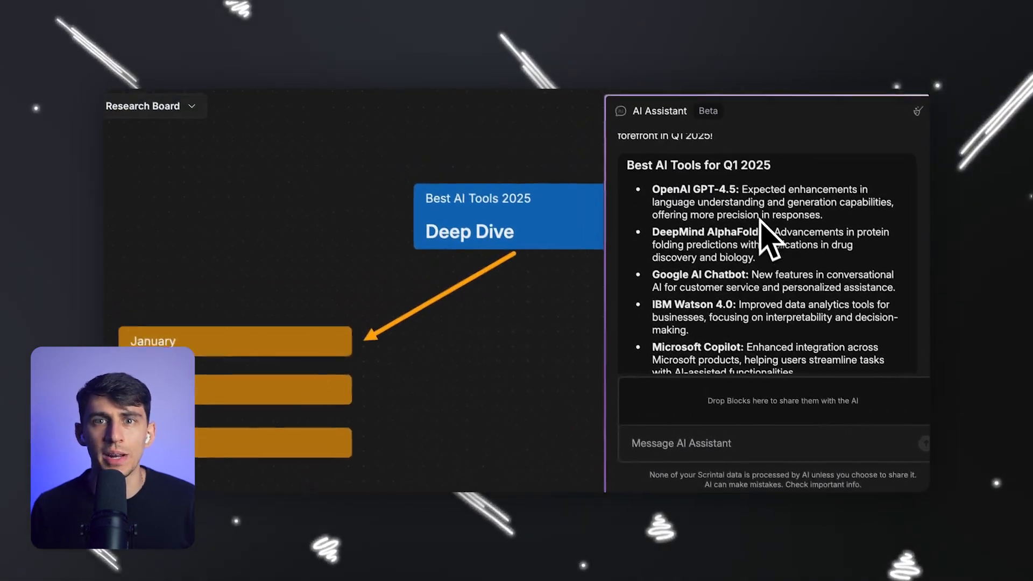
drag(740, 195, 445, 328)
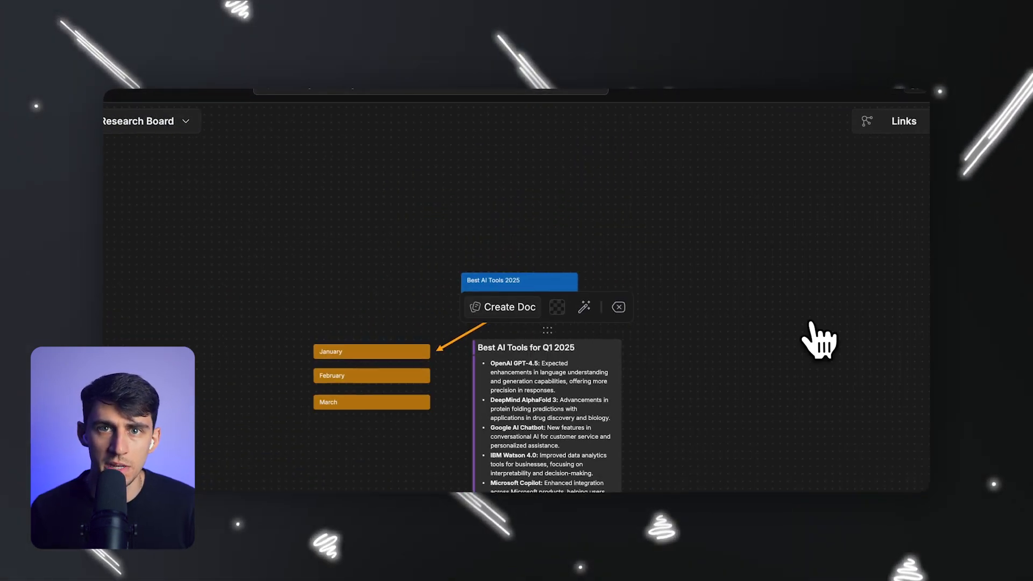
scroll(811, 325, down, 2)
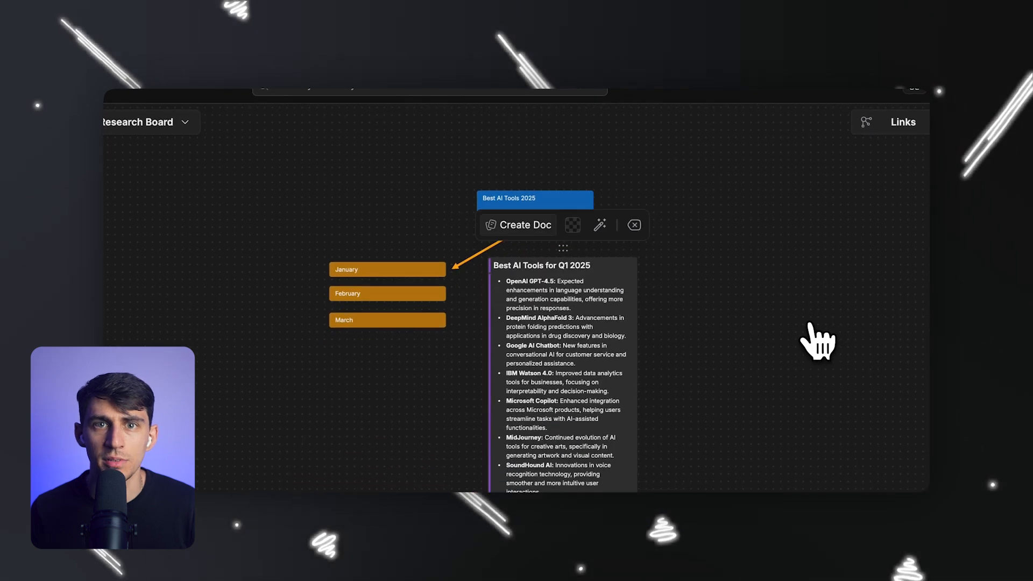
scroll(781, 324, down, 1)
scroll(788, 339, down, 2)
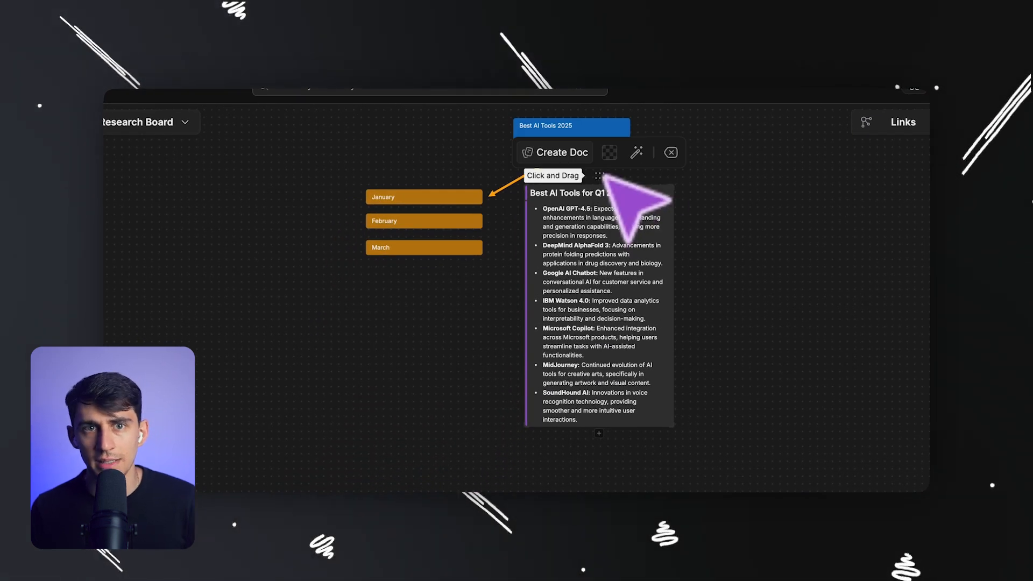
drag(599, 175, 429, 274)
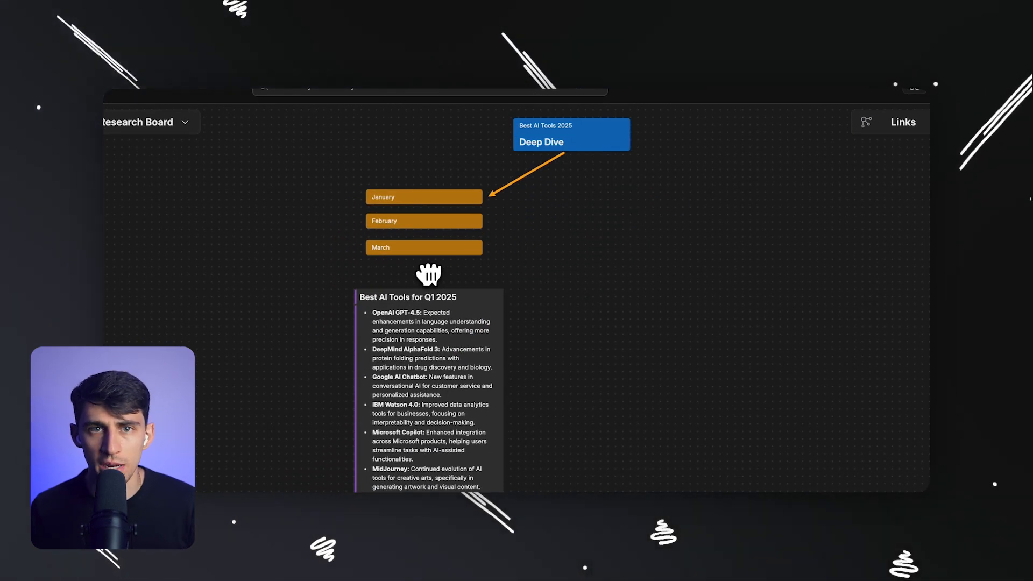
click(654, 318)
Convert the Best AI Tools for Q1 2025 block into a doc.
scroll(499, 301, down, 1)
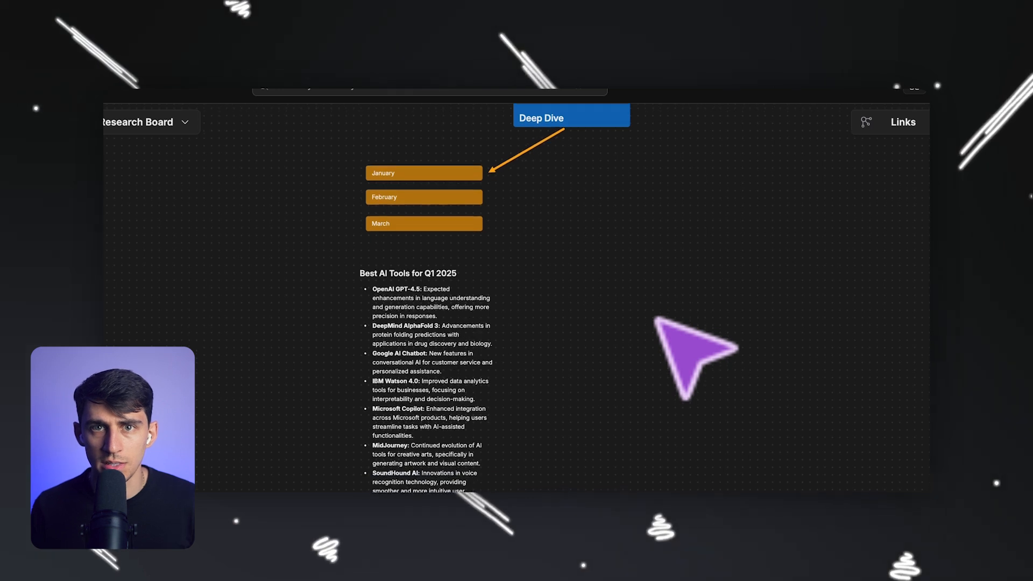
scroll(654, 317, down, 1)
scroll(654, 318, down, 1)
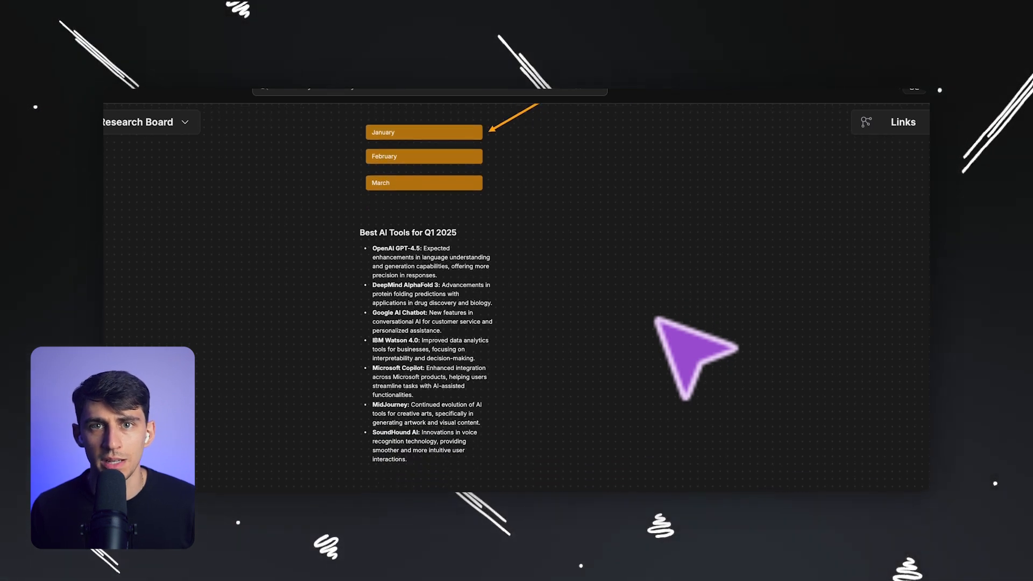
mouse_move(435, 217)
click(446, 195)
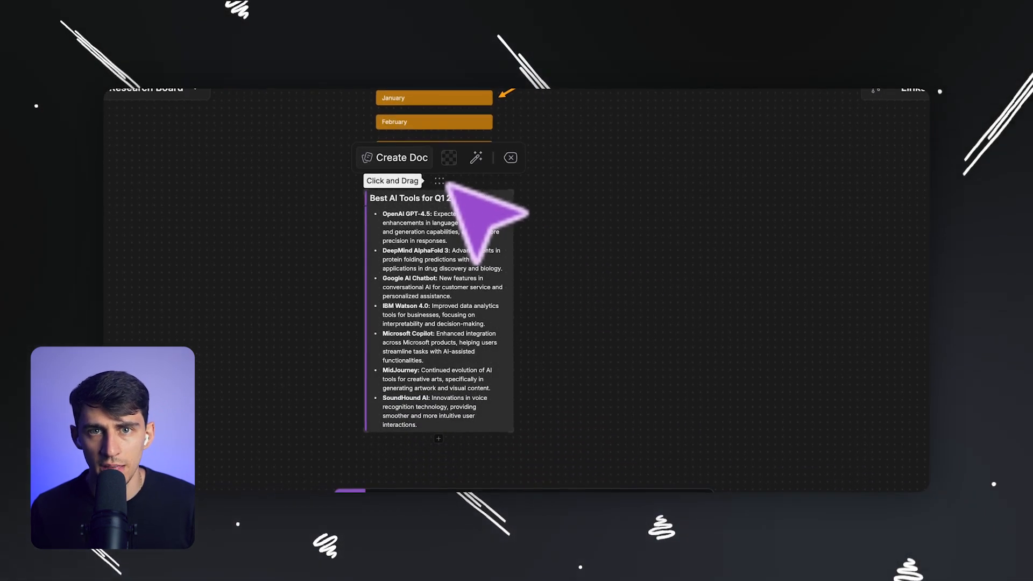
click(408, 156)
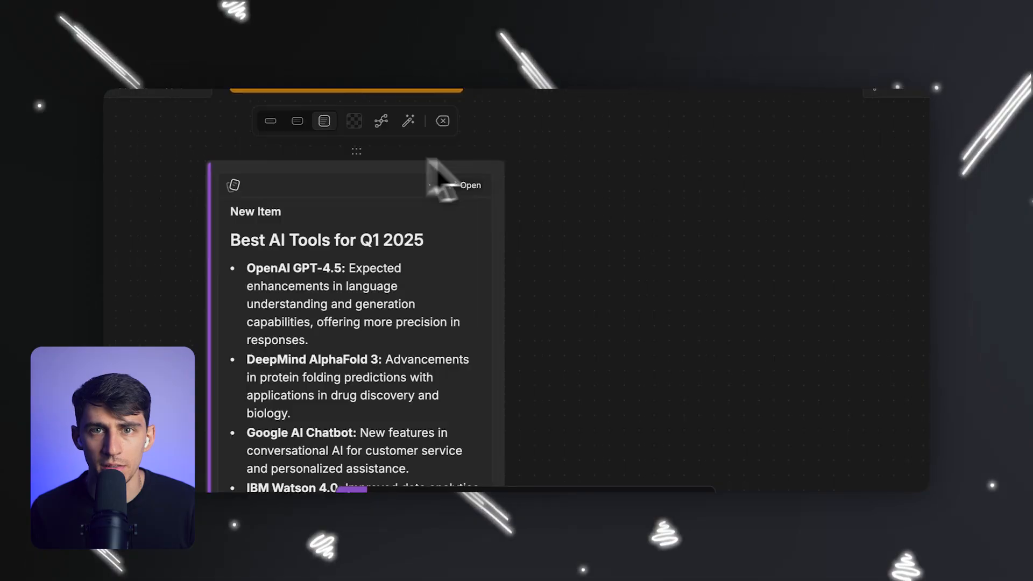